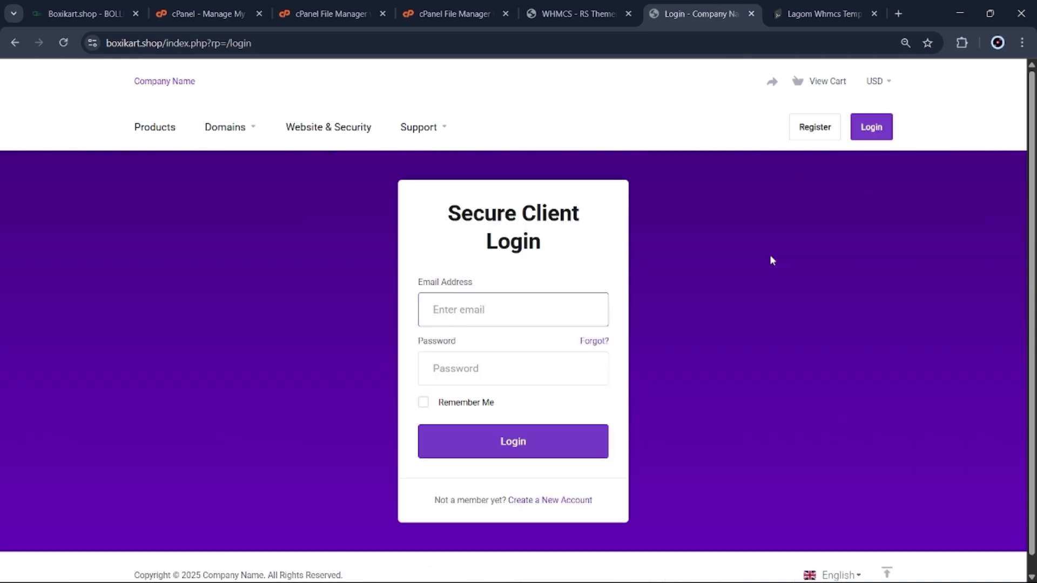
# Step: Examine the languages offered by the language selector on the client login page
pyautogui.scroll(-1, 769, 254)
pyautogui.click(838, 558)
pyautogui.scroll(-8, 819, 489)
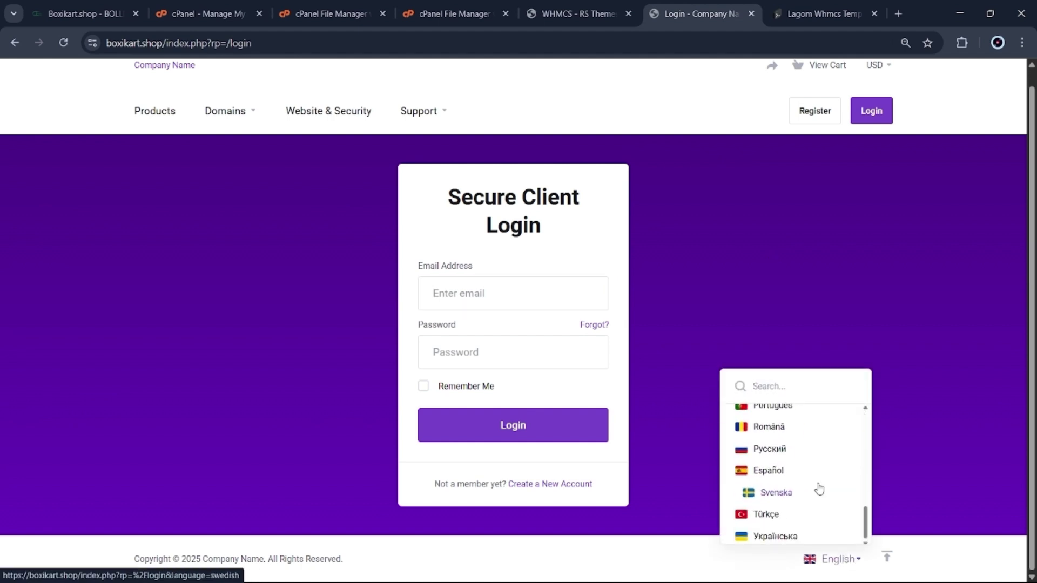
pyautogui.scroll(1, 918, 369)
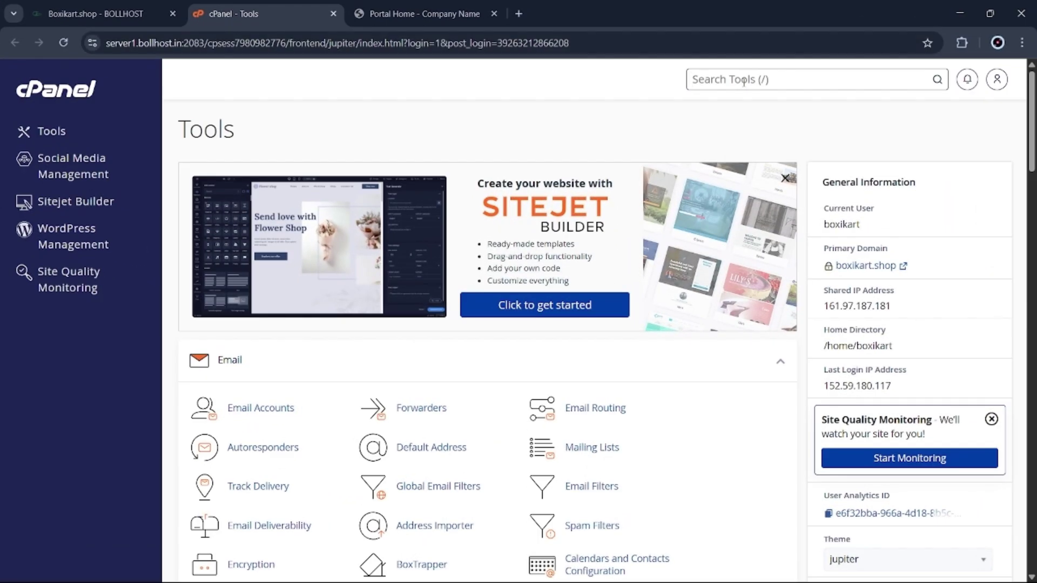
# Step: Search the cPanel tools for "FILE", launch File Manager and open the public_html folder
pyautogui.click(743, 80)
pyautogui.write('FILE')
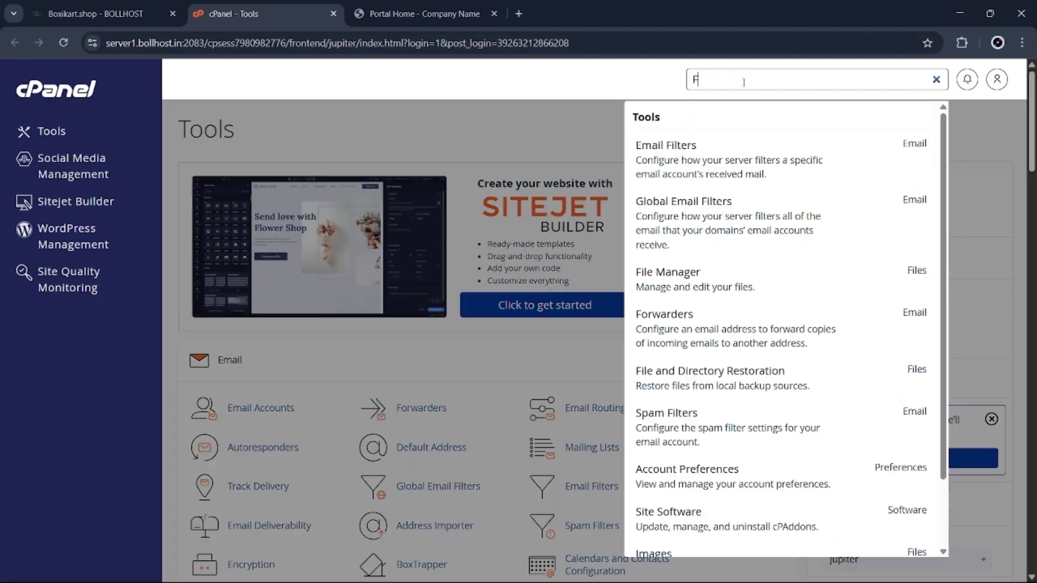
pyautogui.press('Down')
pyautogui.press('Down')
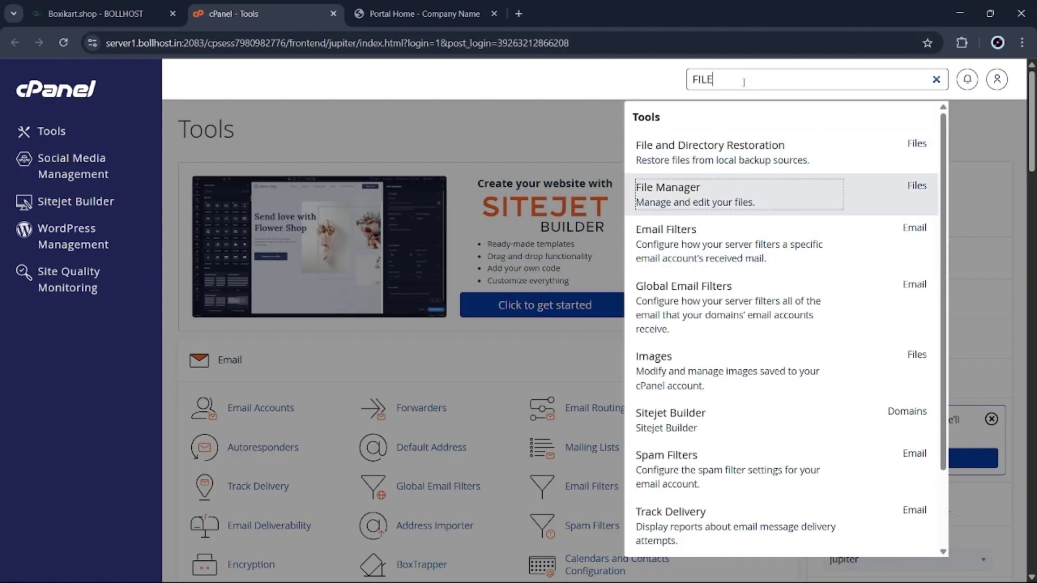
pyautogui.press('Return')
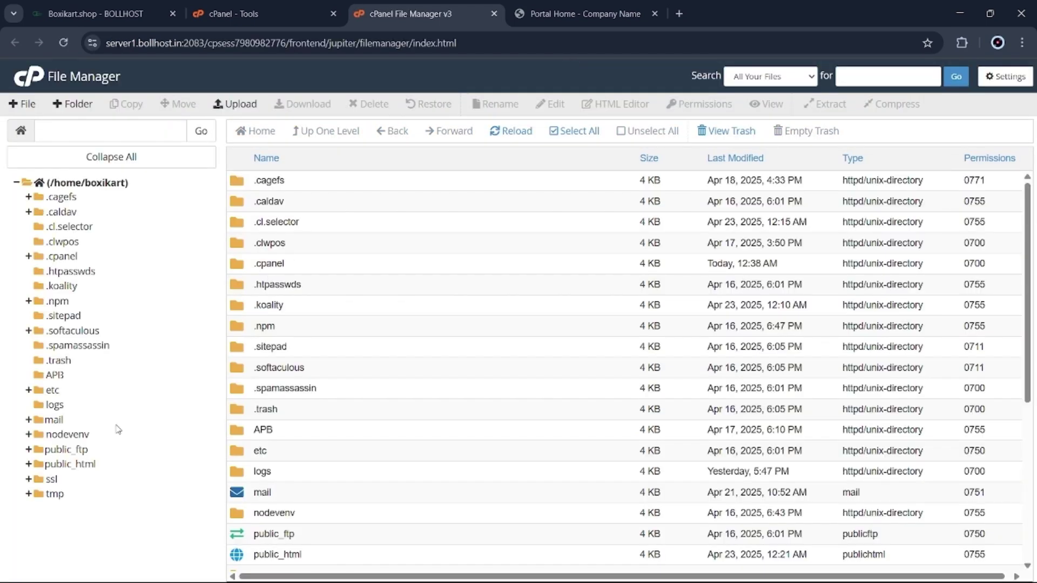
pyautogui.click(89, 465)
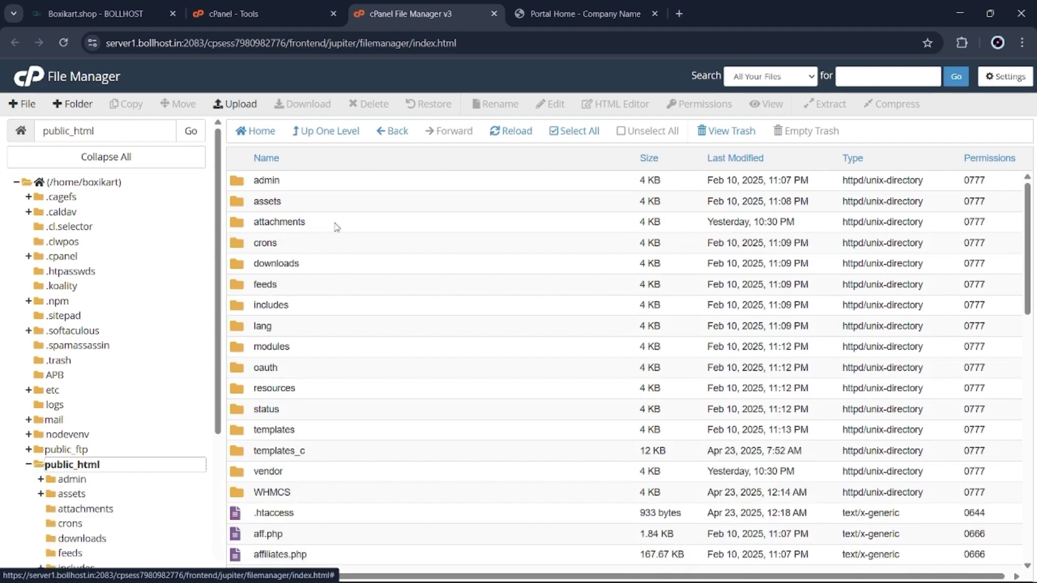
# Step: Upload the archive Lagom-WHMCS-0kbsnb (1).zip to public_html and return to that folder
pyautogui.click(242, 110)
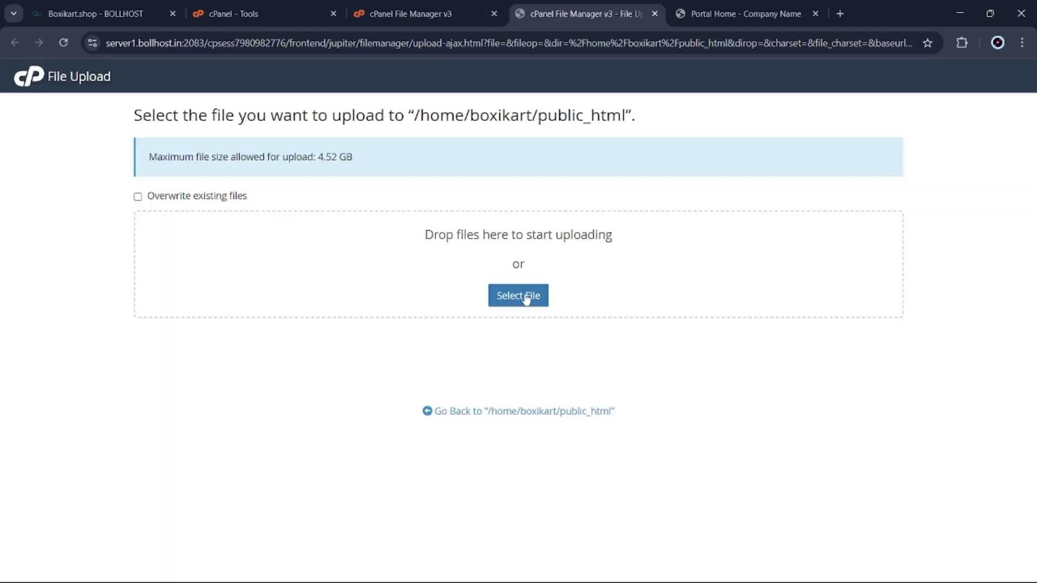
pyautogui.click(527, 295)
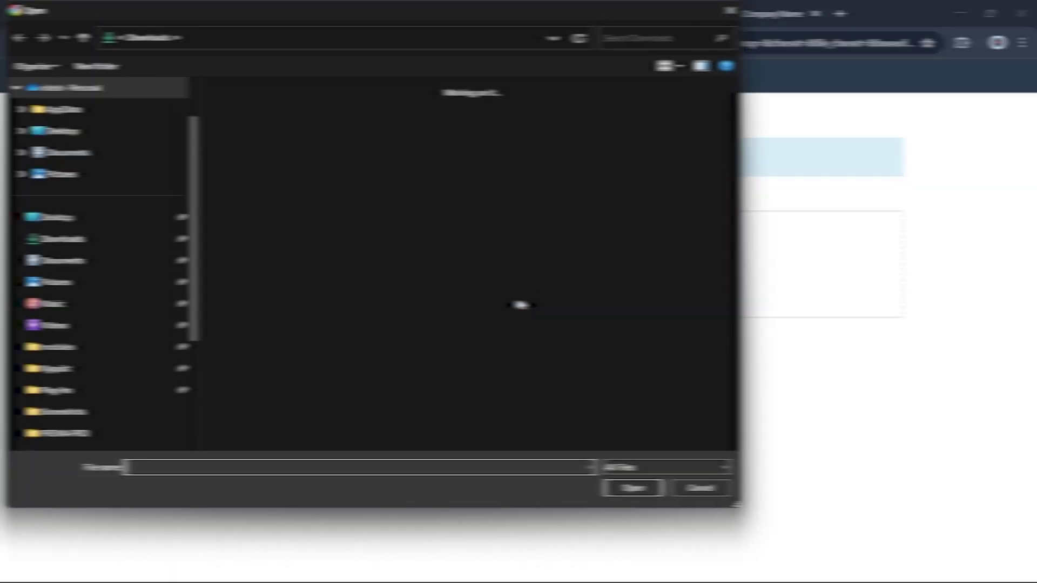
pyautogui.click(286, 135)
pyautogui.click(614, 489)
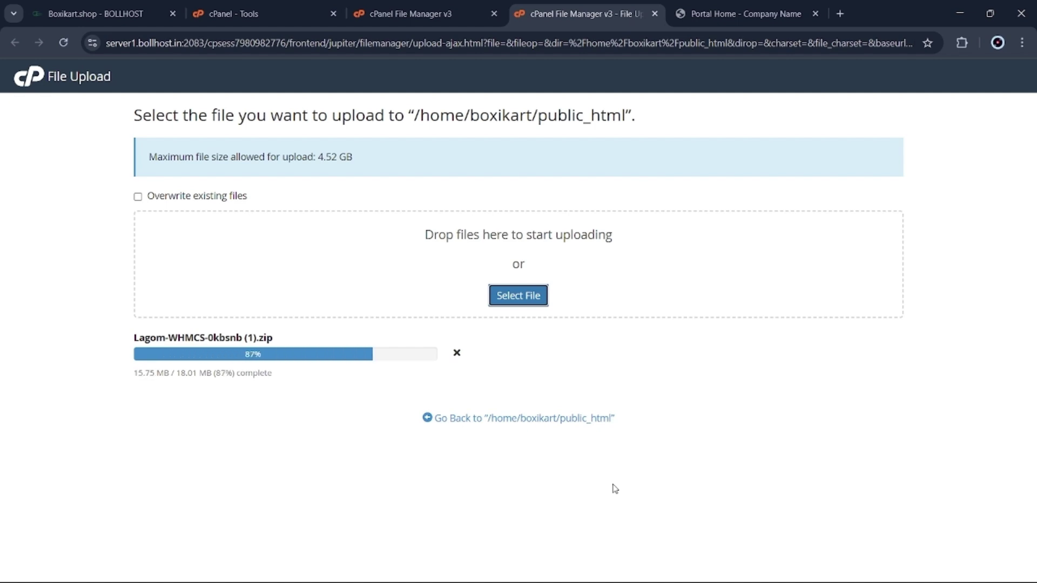
pyautogui.click(567, 419)
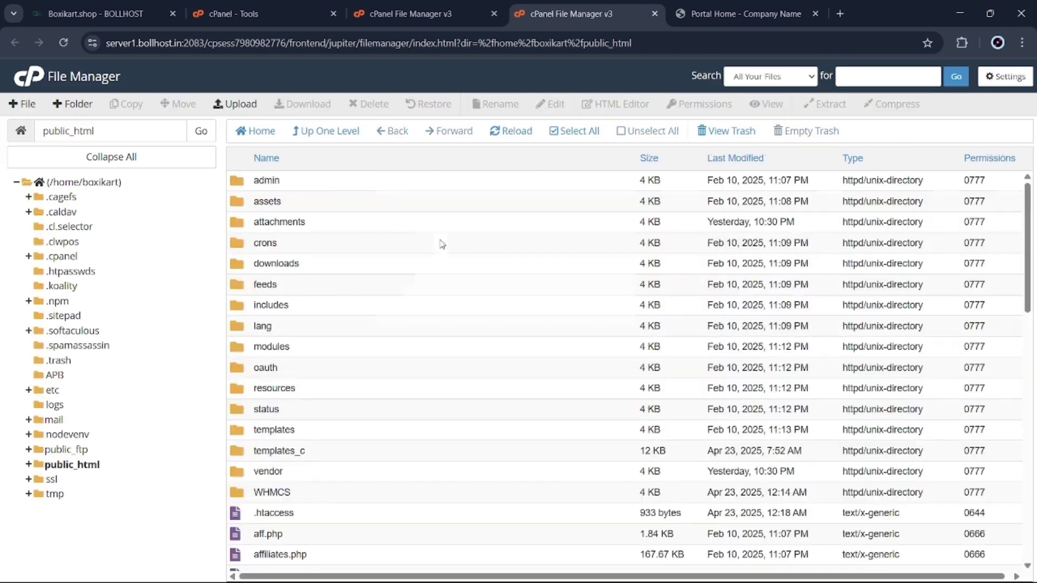
# Step: Extract Lagom-WHMCS-0kbsnb (1).zip into /public_html and close the extraction results
pyautogui.scroll(-4, 340, 363)
pyautogui.scroll(-6, 341, 363)
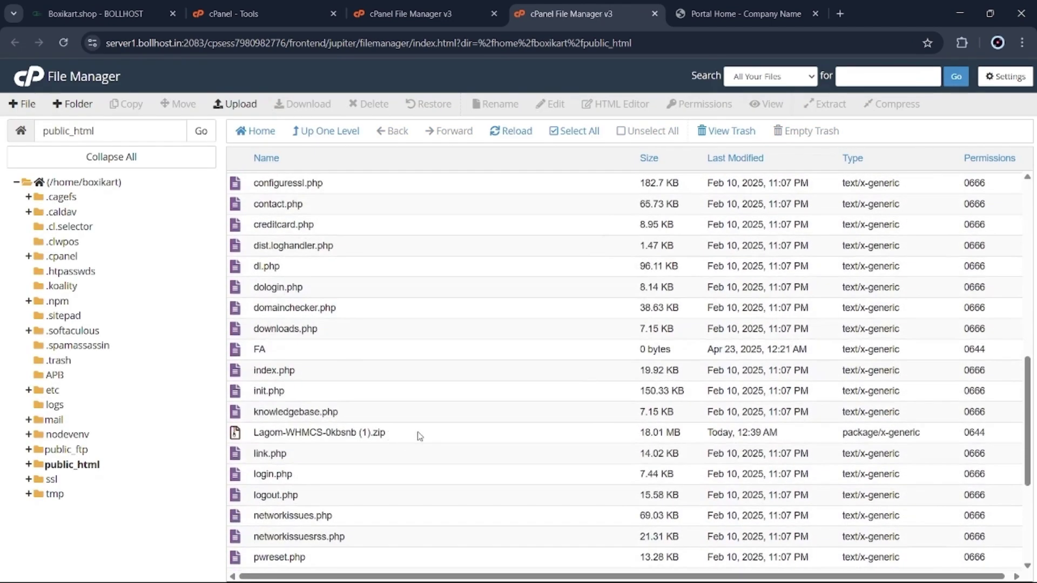
pyautogui.rightClick(416, 433)
pyautogui.click(475, 539)
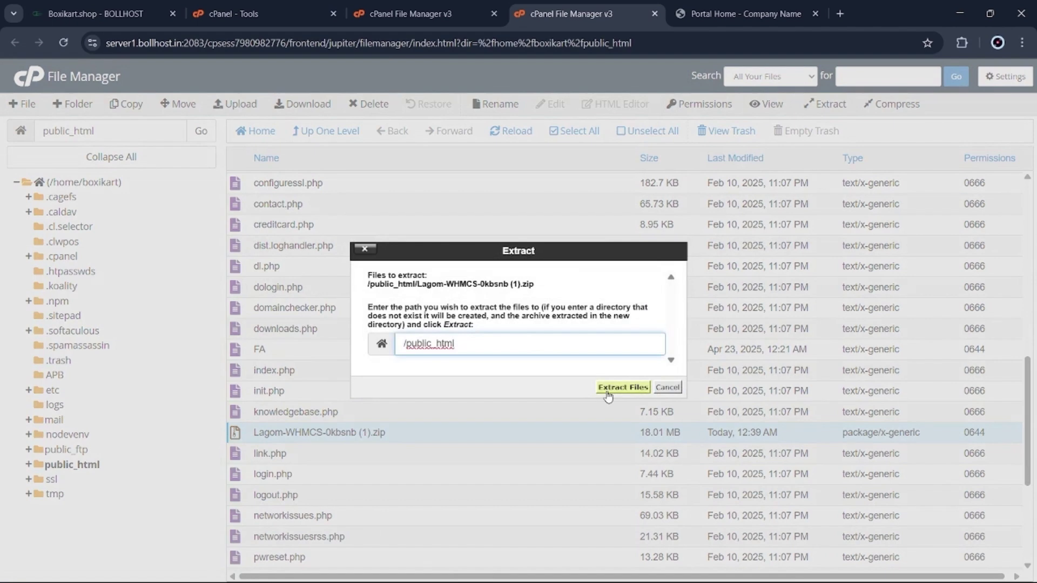
pyautogui.click(572, 387)
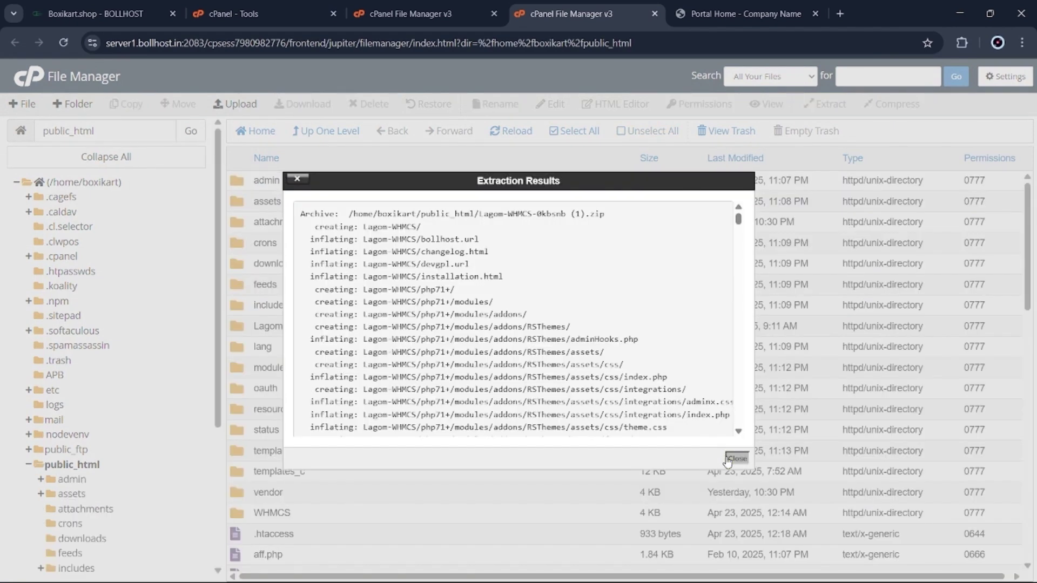
pyautogui.click(734, 459)
# Step: Move the entire contents of the Lagom-WHMCS folder up into /public_html/
pyautogui.doubleClick(371, 331)
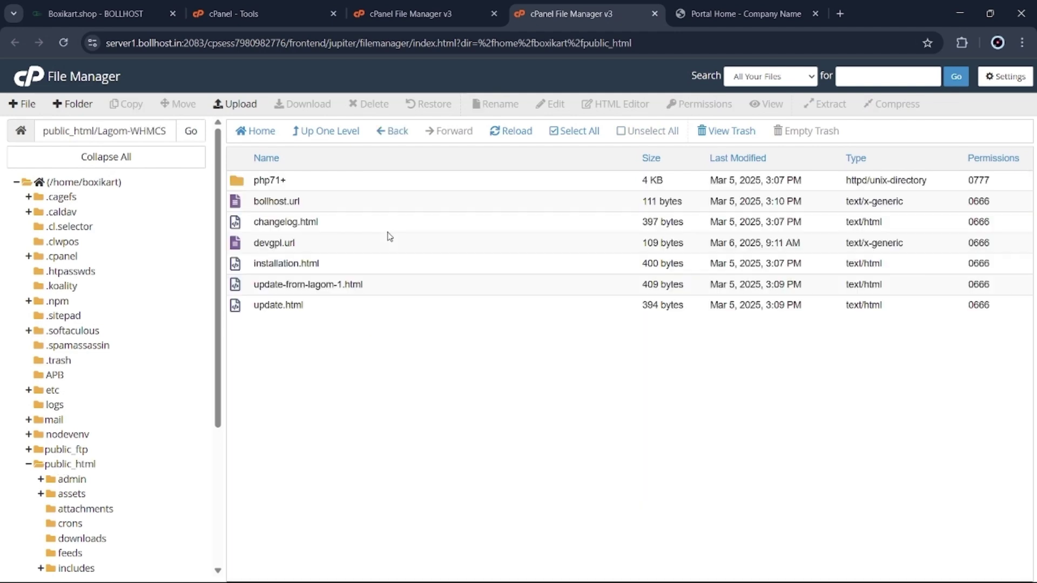
pyautogui.click(574, 131)
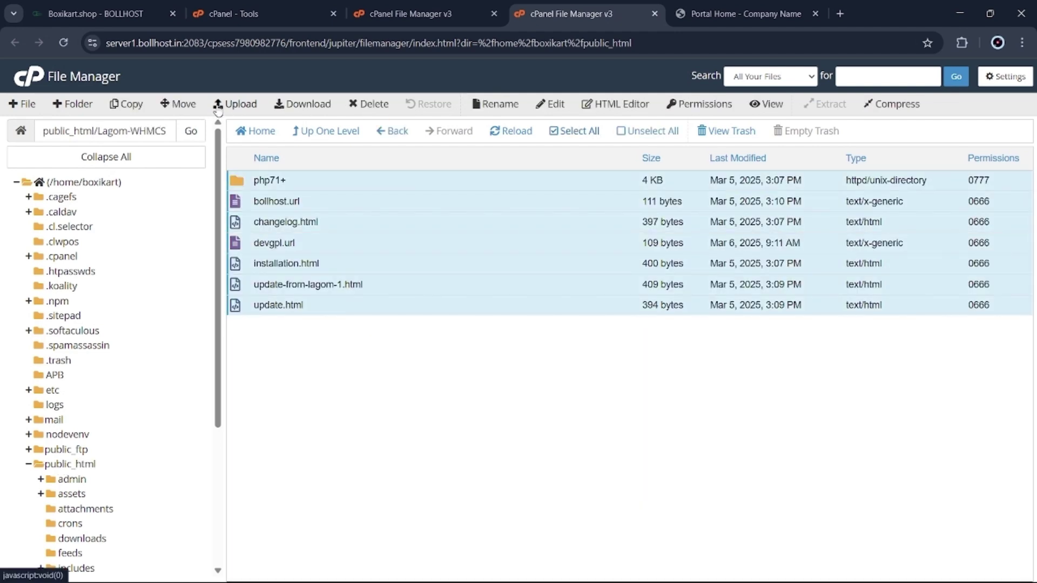
pyautogui.click(178, 104)
pyautogui.moveTo(458, 371); pyautogui.dragTo(578, 373)
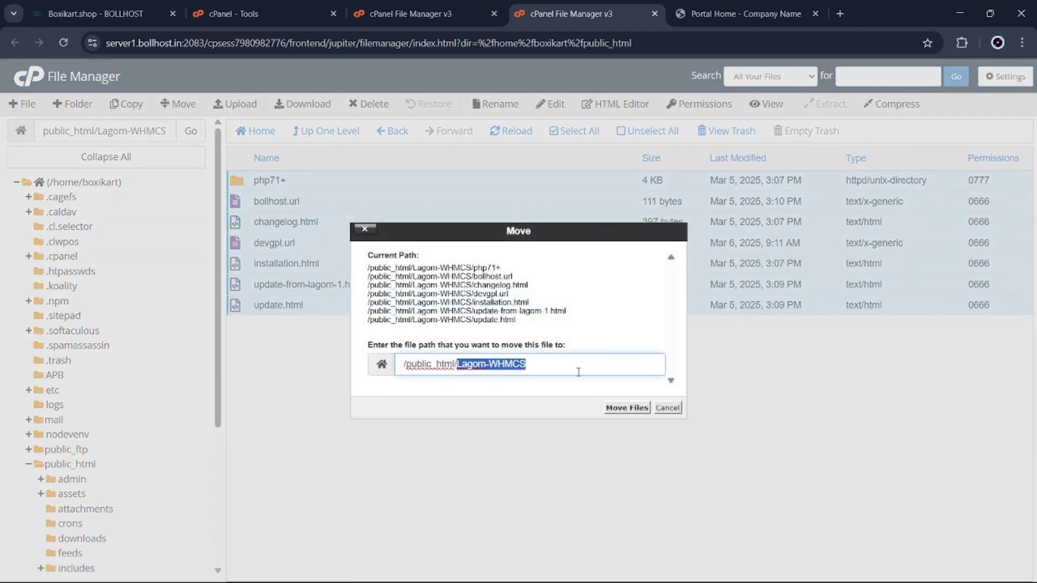
pyautogui.press('BackSpace')
pyautogui.press('Return')
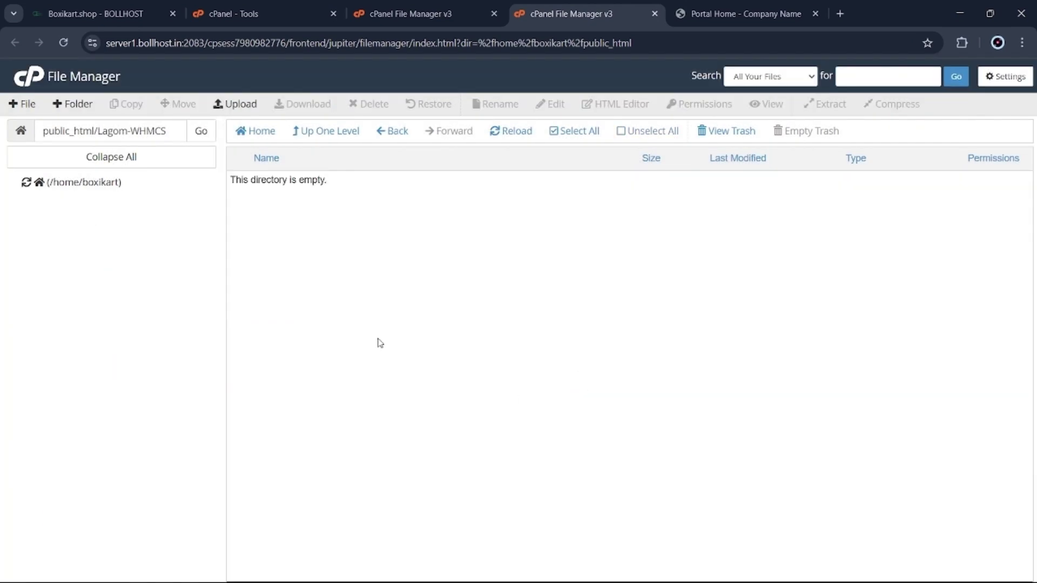
# Step: Move the modules and templates folders from public_html/php71+ up into /public_html/
pyautogui.click(122, 464)
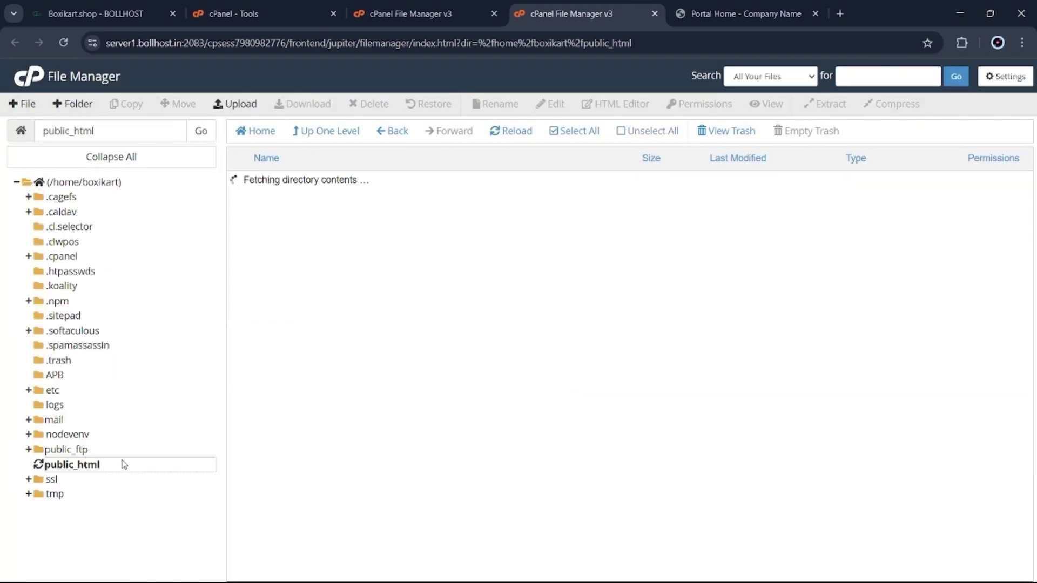
pyautogui.doubleClick(345, 406)
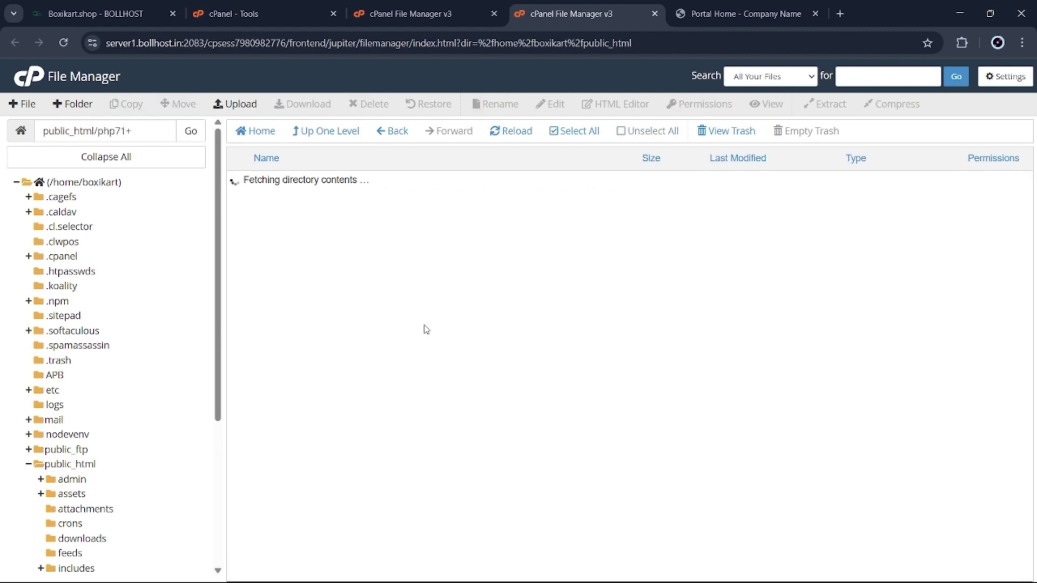
pyautogui.click(499, 201)
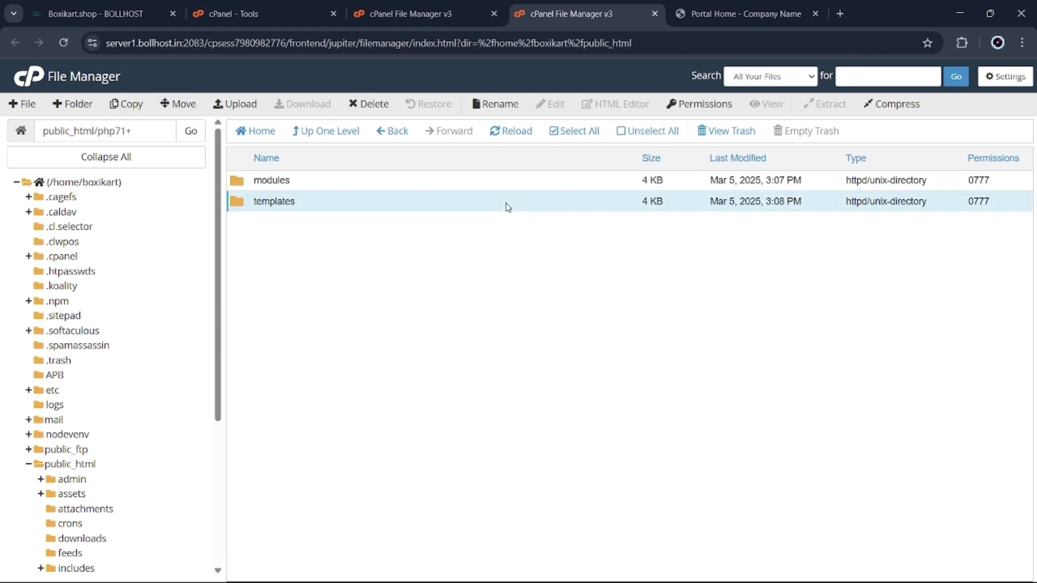
pyautogui.click(573, 134)
pyautogui.click(180, 101)
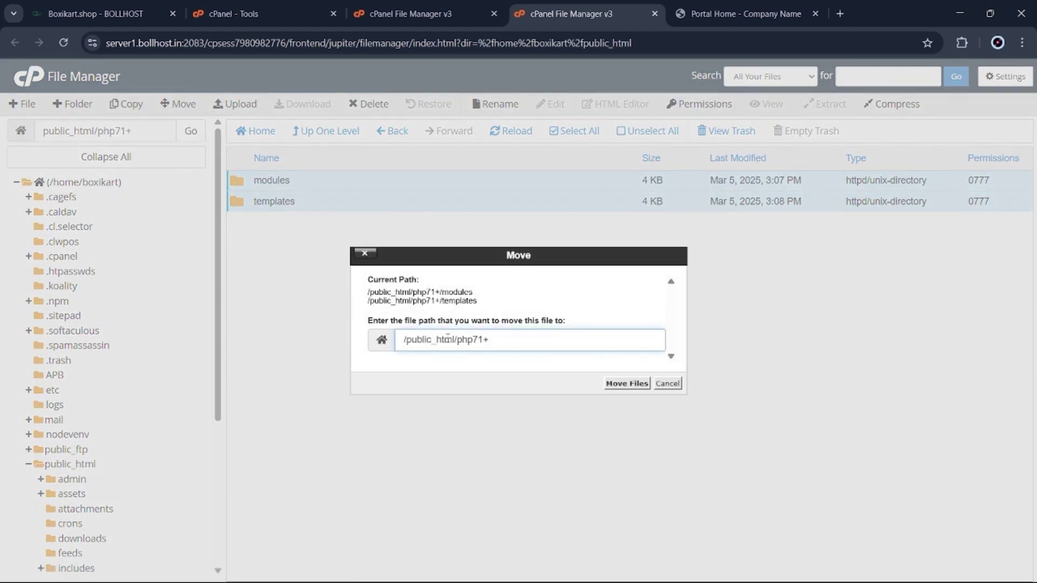
pyautogui.moveTo(456, 339); pyautogui.dragTo(599, 334)
pyautogui.press('BackSpace')
pyautogui.press('Return')
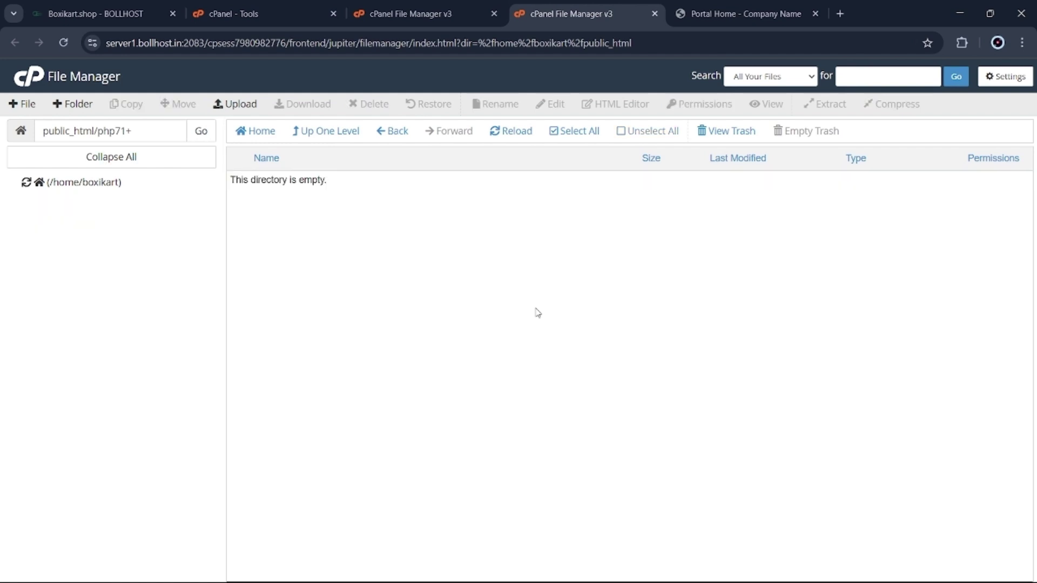
# Step: Log in to the WHMCS admin area at boxikart.shop/admin and dismiss the What's new announcement
pyautogui.click(745, 13)
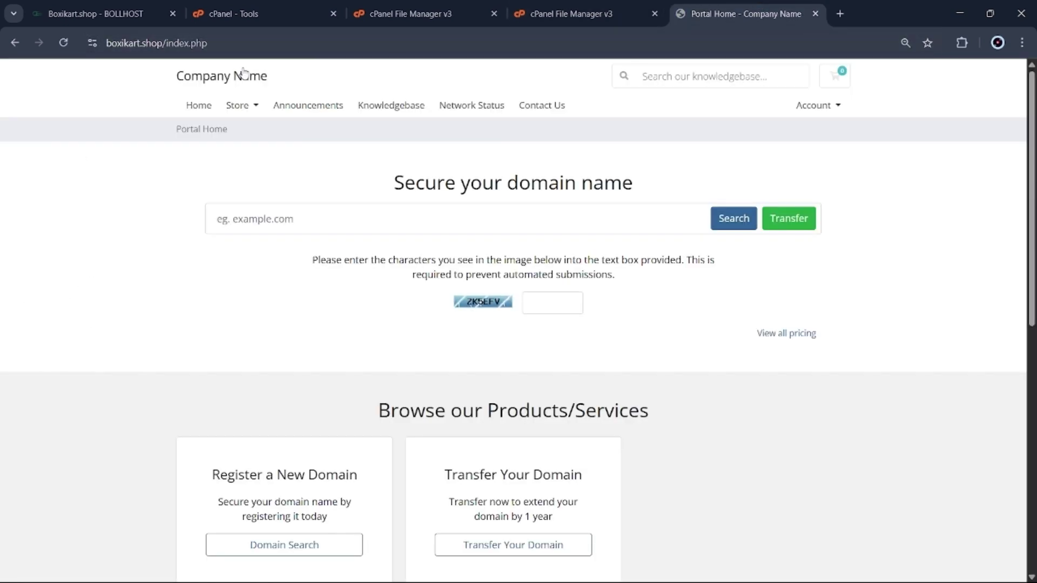
pyautogui.moveTo(162, 42); pyautogui.dragTo(299, 34)
pyautogui.write('/ad')
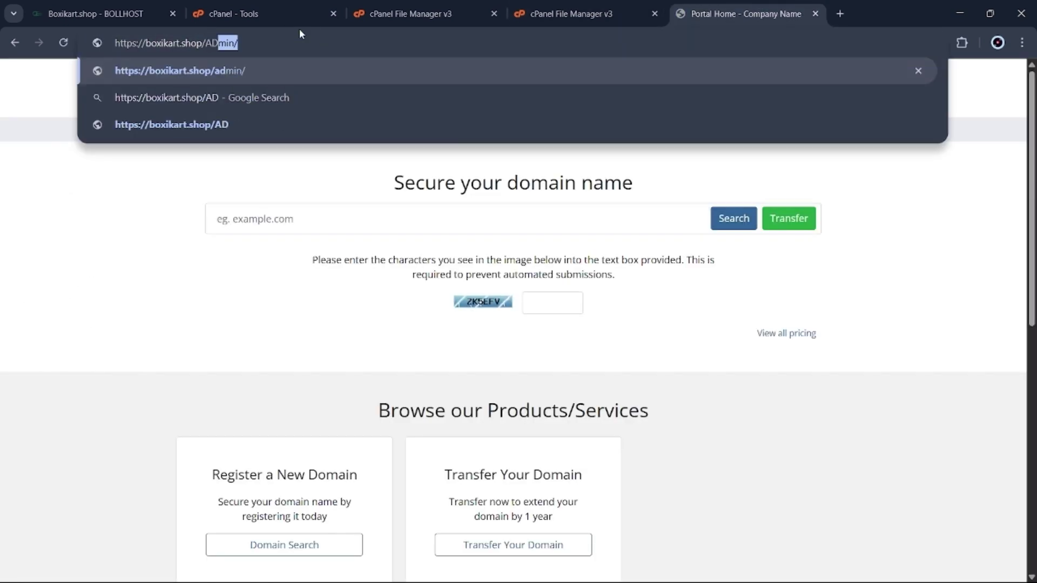
pyautogui.press('Return')
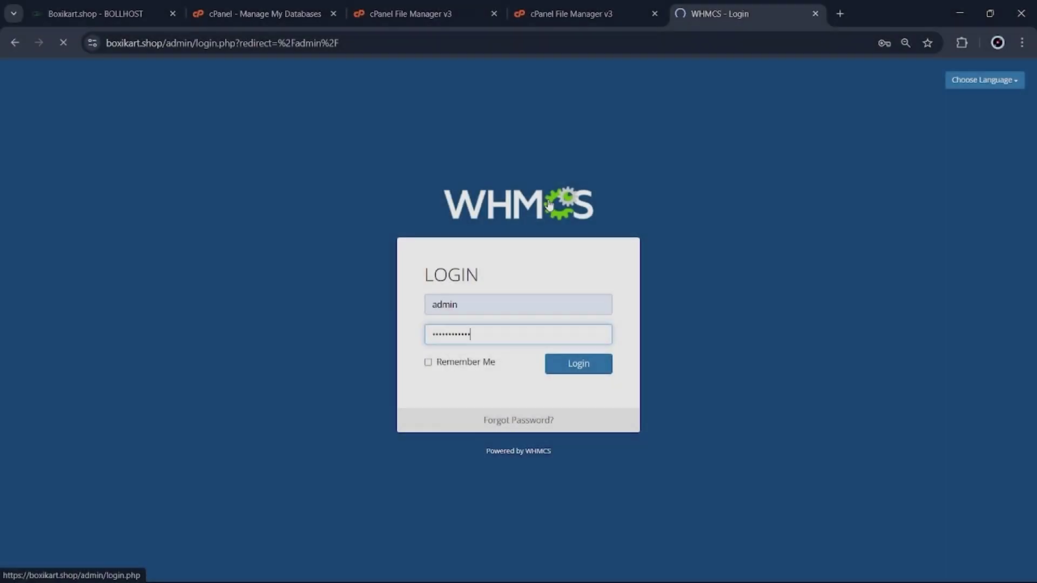
pyautogui.press('Return')
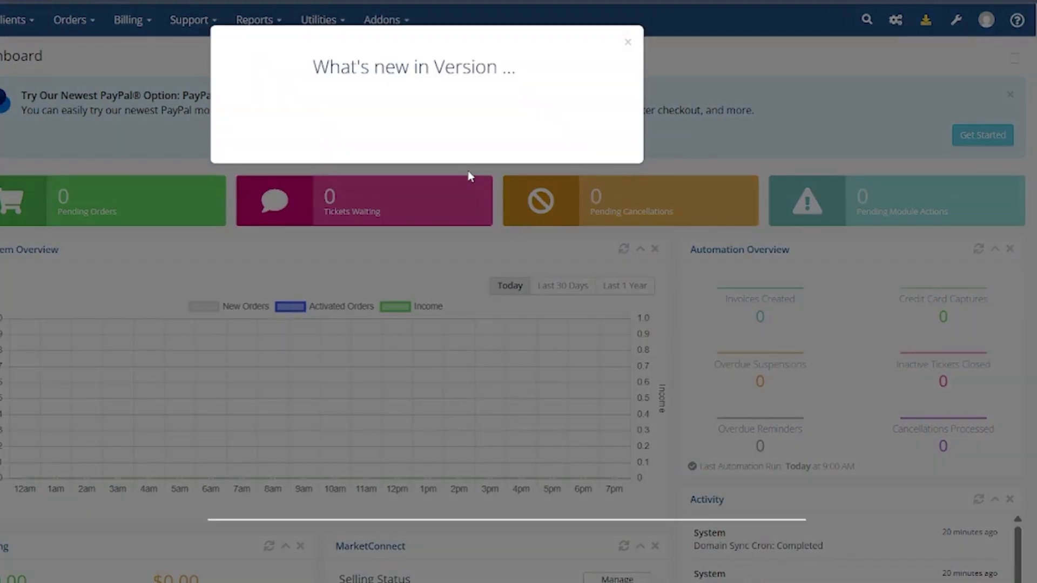
pyautogui.click(635, 41)
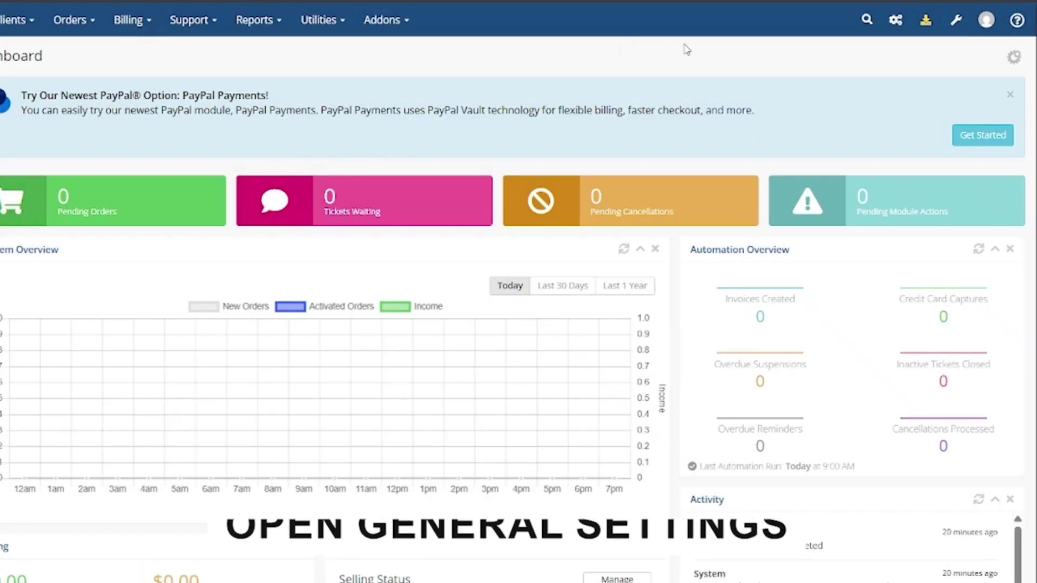
# Step: Set the System Theme to Lagom 2 in the WHMCS General Settings and save the changes
pyautogui.click(956, 20)
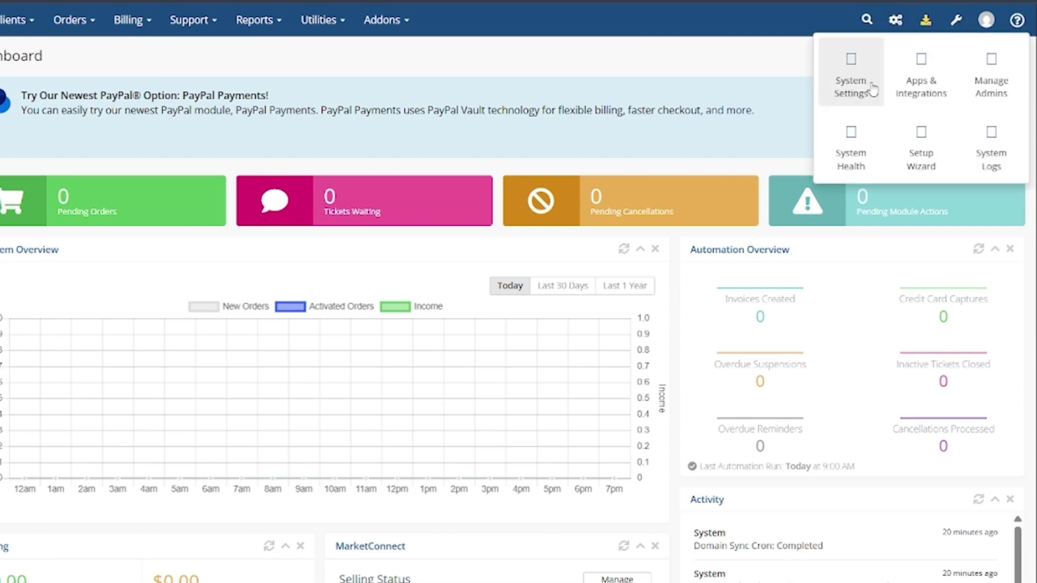
pyautogui.click(850, 83)
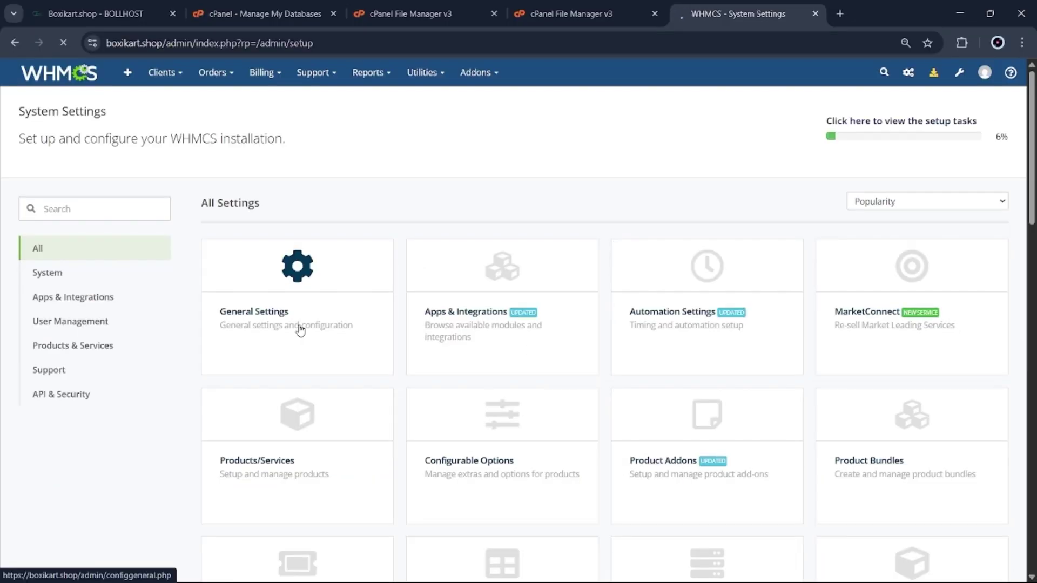
pyautogui.click(300, 328)
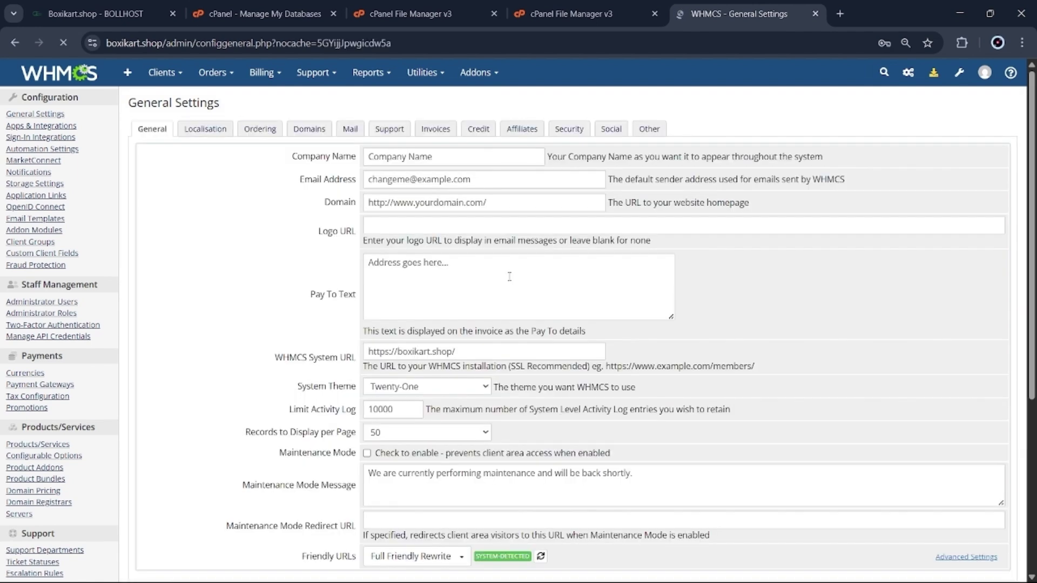
pyautogui.click(459, 386)
pyautogui.click(442, 402)
pyautogui.scroll(-4, 486, 405)
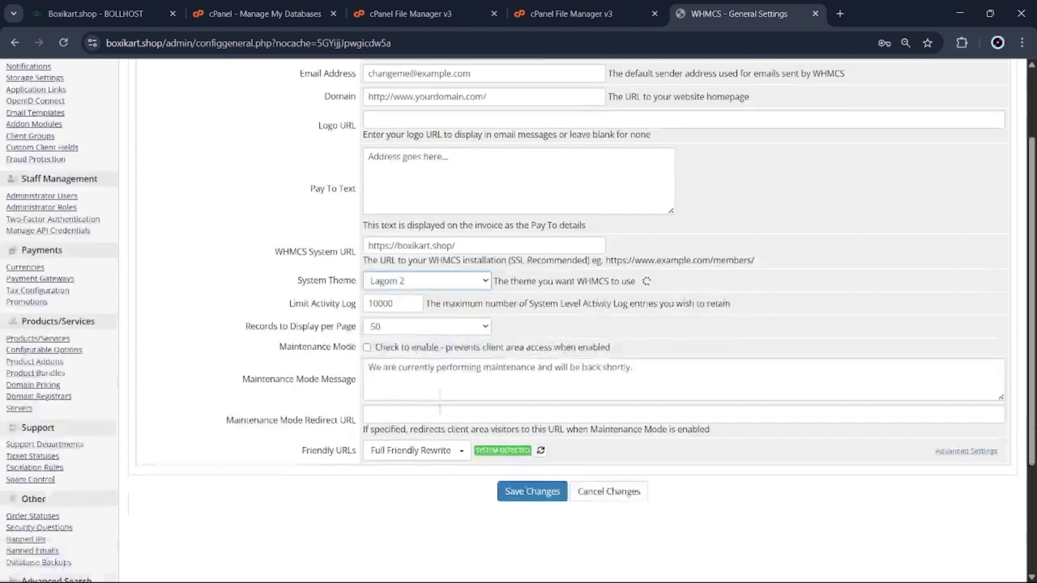
pyautogui.click(537, 392)
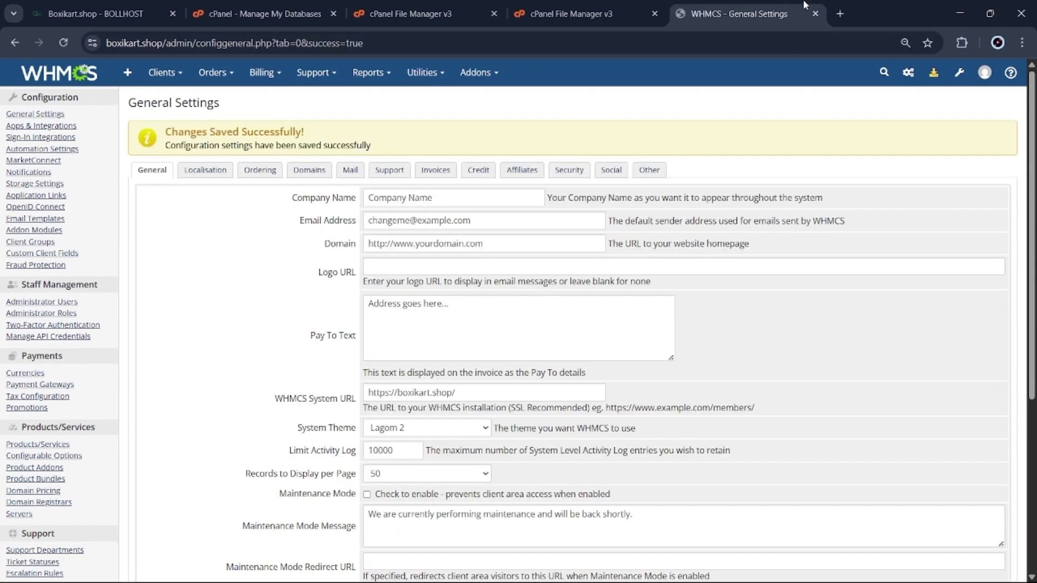
# Step: Load the boxikart.shop home page in a new browser tab to check the client area
pyautogui.click(839, 11)
pyautogui.write('b')
pyautogui.press('Return')
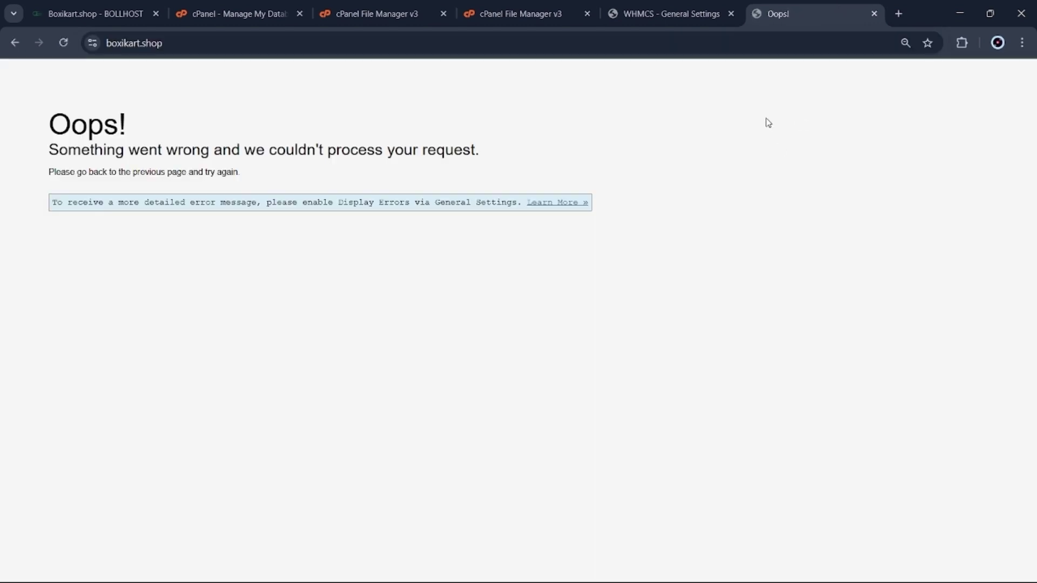
# Step: Find Addon Modules in the WHMCS System Settings and activate the RS Themes addon
pyautogui.click(656, 9)
pyautogui.moveTo(959, 72)
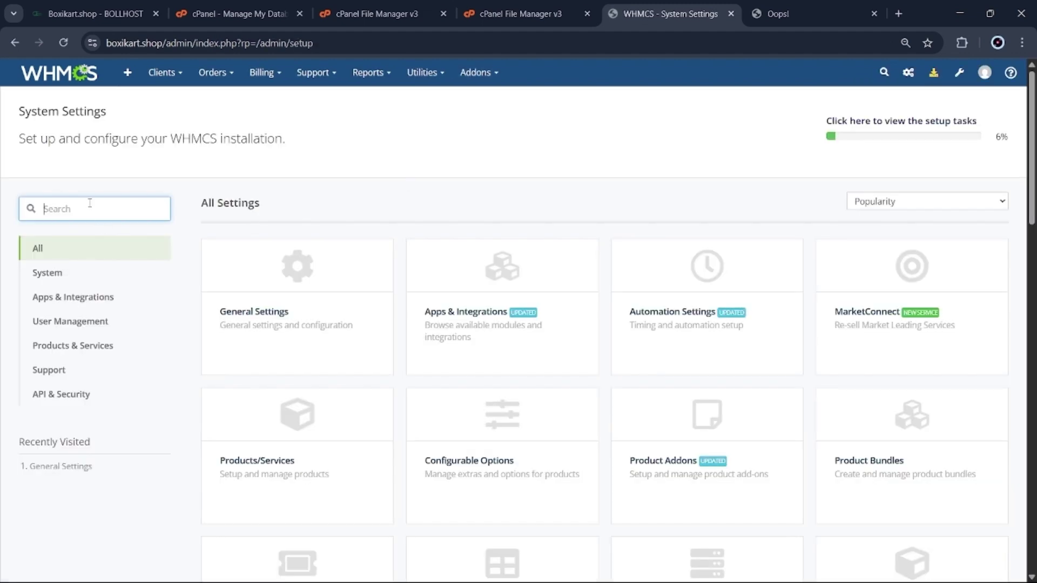
pyautogui.write('ADD')
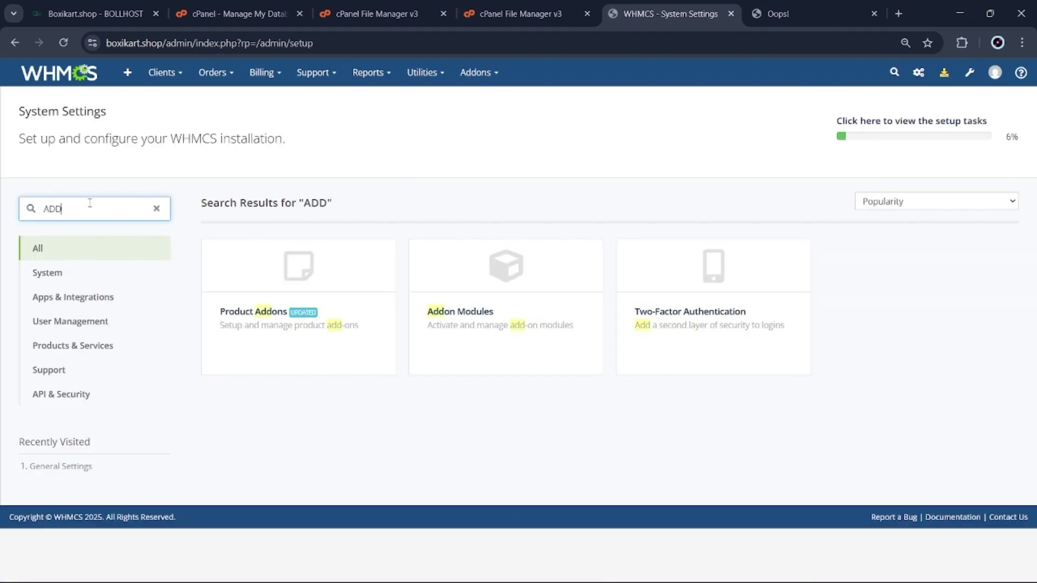
pyautogui.click(425, 294)
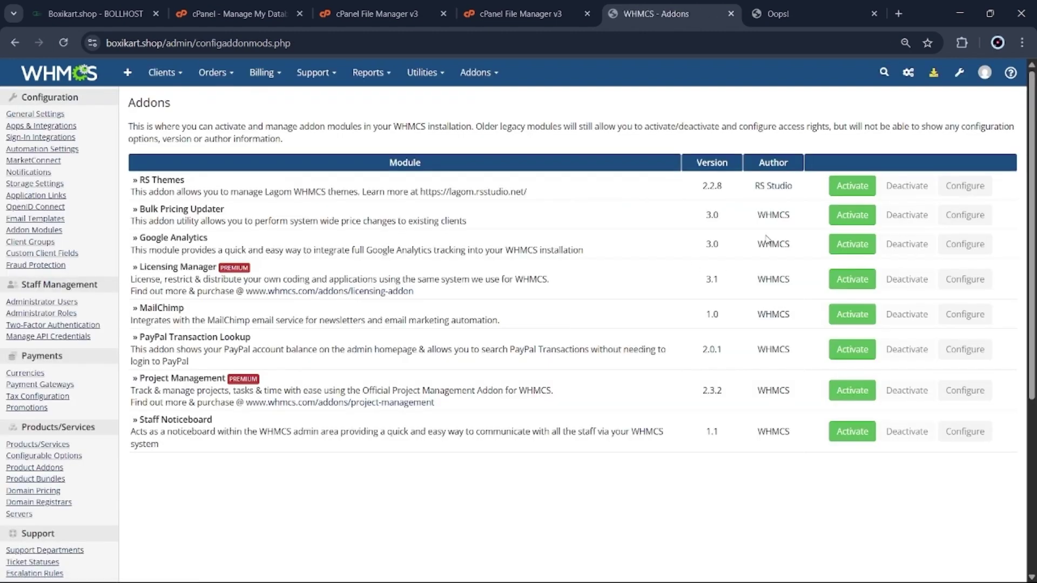
pyautogui.click(858, 186)
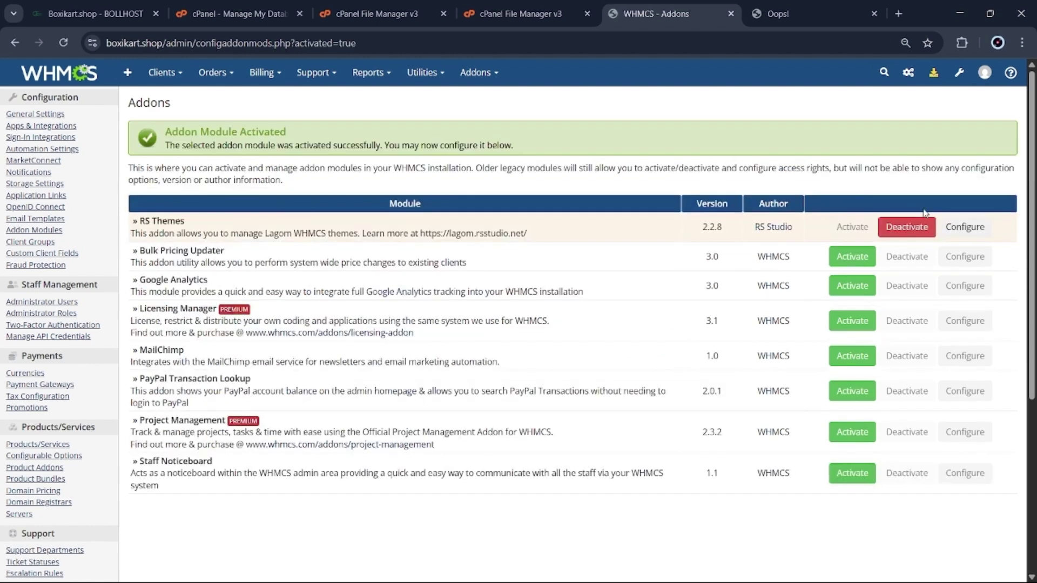
# Step: Grant the Full Administrator role access to the RS Themes addon and save the changes
pyautogui.click(966, 229)
pyautogui.click(321, 294)
pyautogui.click(561, 329)
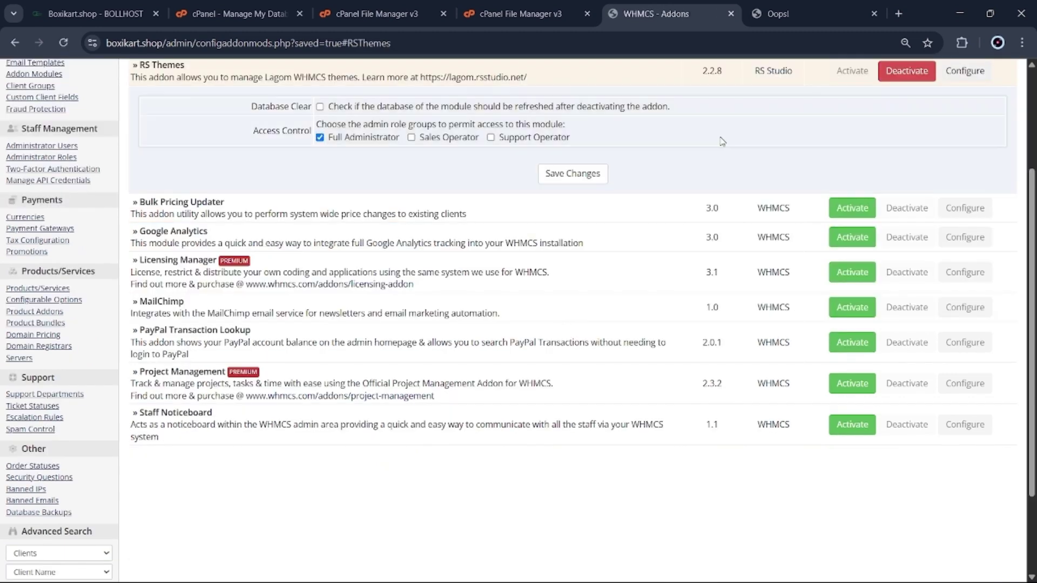
# Step: Reload the boxikart.shop client area, look through its home page and open the client login page
pyautogui.click(780, 7)
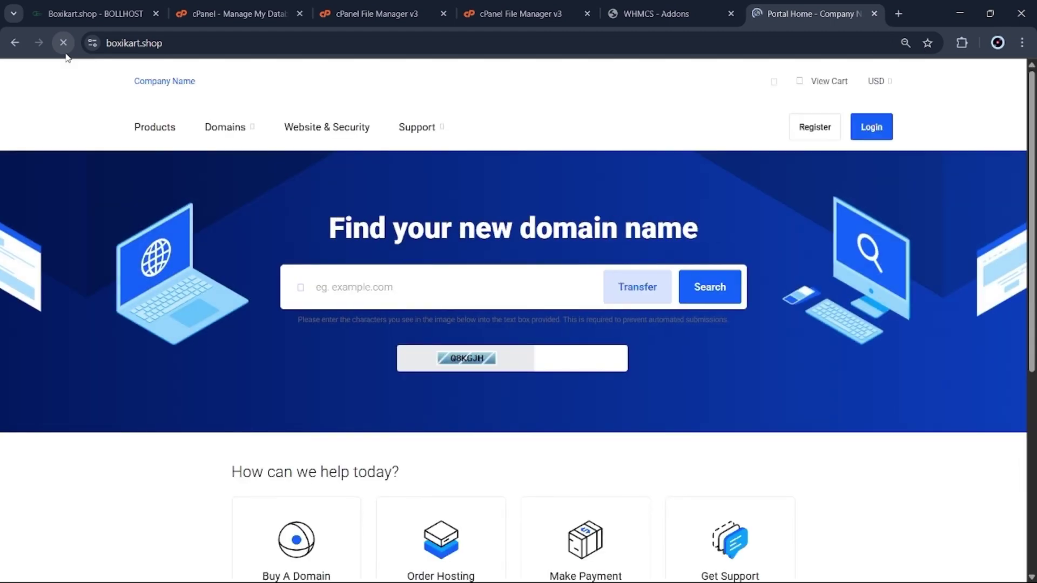
pyautogui.scroll(-6, 361, 229)
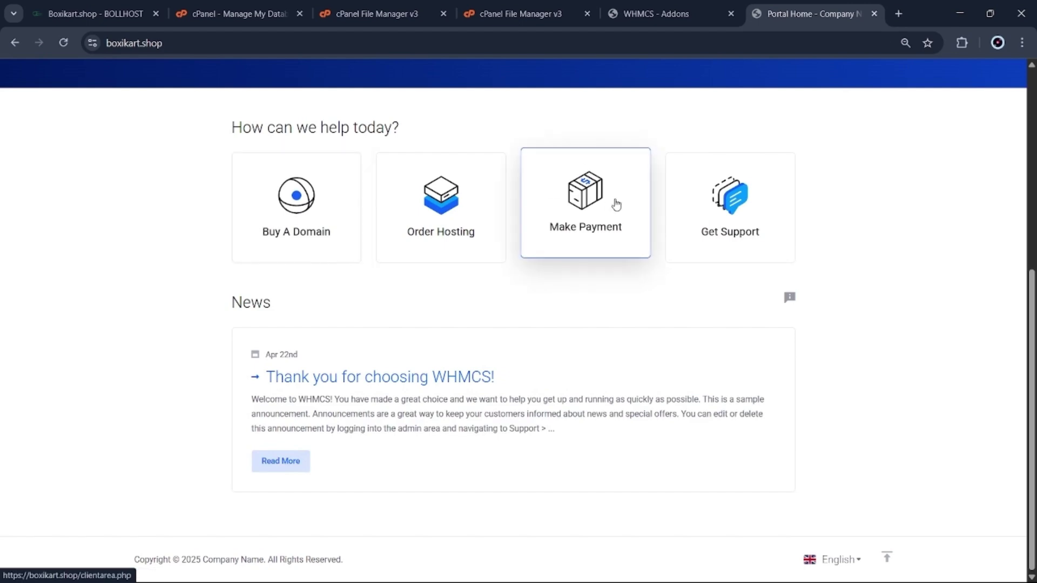
pyautogui.scroll(7, 432, 212)
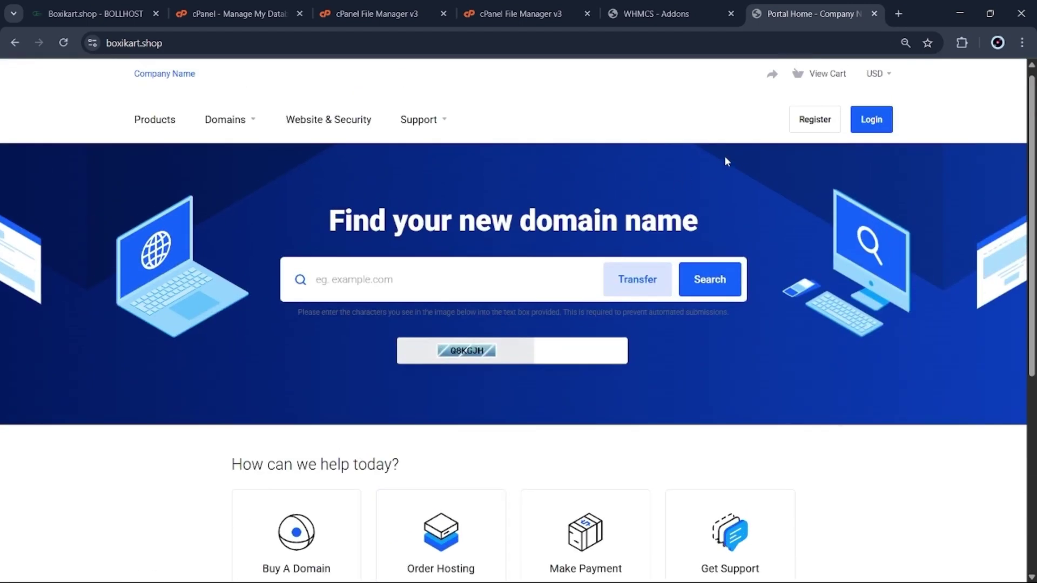
pyautogui.click(866, 120)
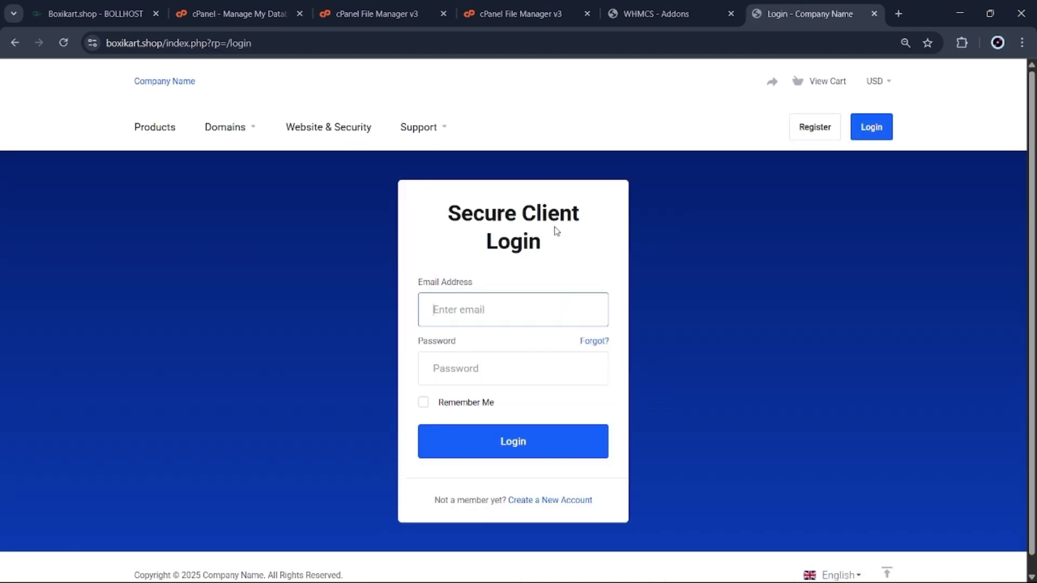
# Step: Return to the WHMCS admin area, open the RS Themes addon and activate Lagom 2 with the license key
pyautogui.hotkey('ctrl', 'shift', 'Tab')
pyautogui.scroll(3, 631, 110)
pyautogui.moveTo(479, 72)
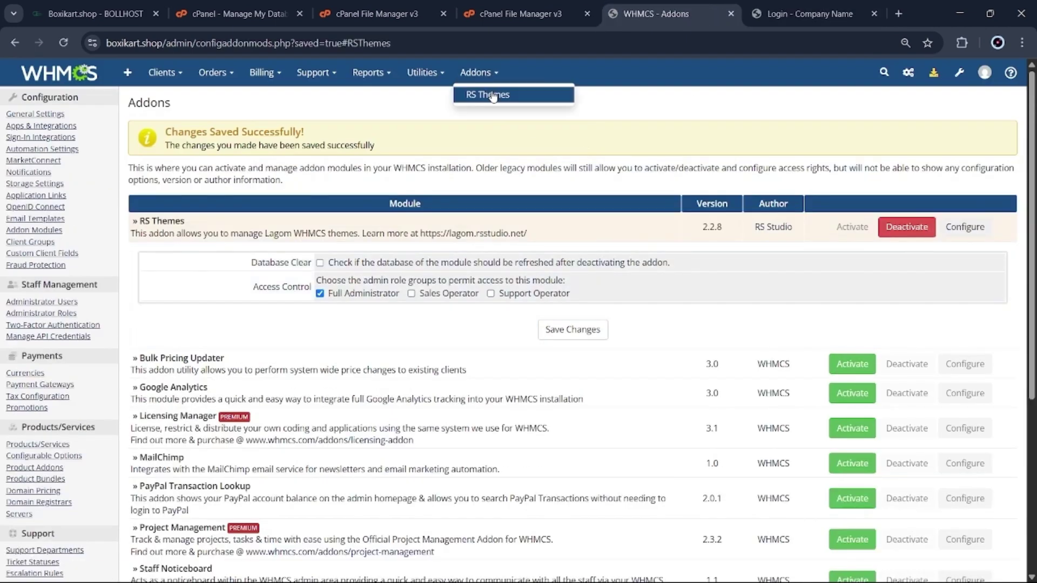
pyautogui.click(488, 95)
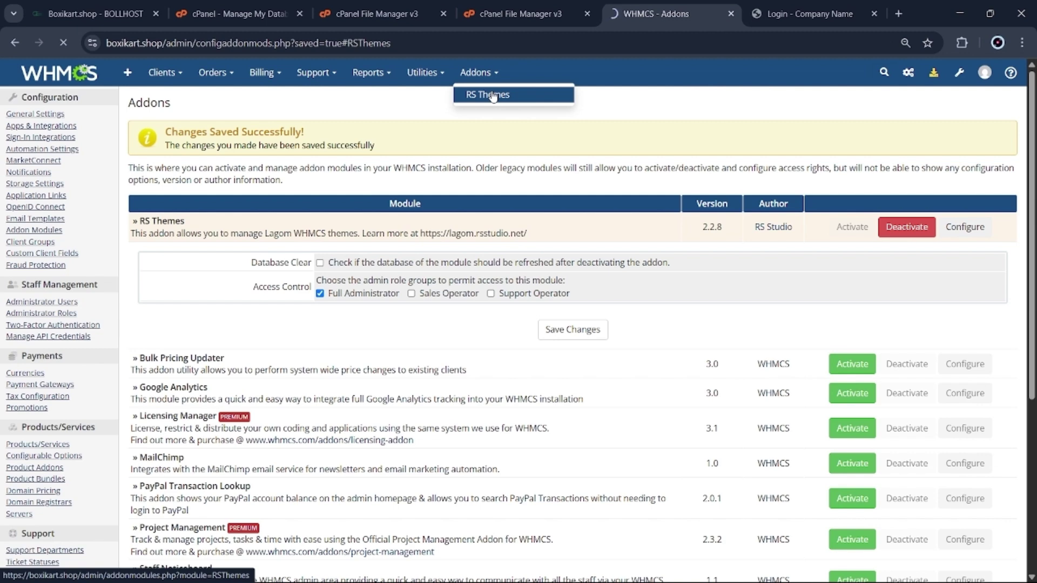
pyautogui.scroll(-2, 318, 436)
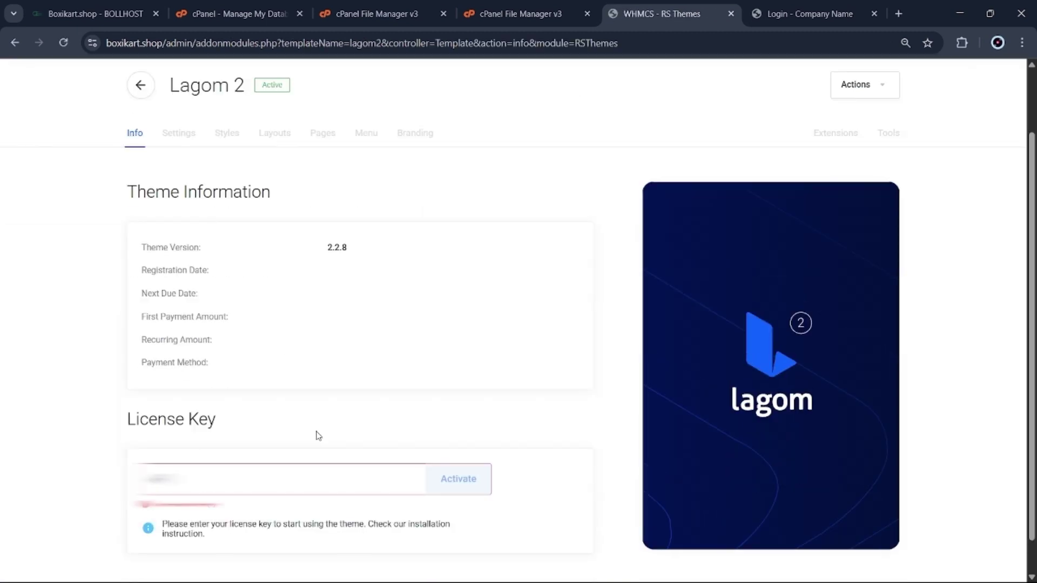
pyautogui.hotkey('ctrl', 'v')
pyautogui.click(458, 478)
pyautogui.moveTo(139, 496); pyautogui.dragTo(407, 500)
pyautogui.click(407, 500)
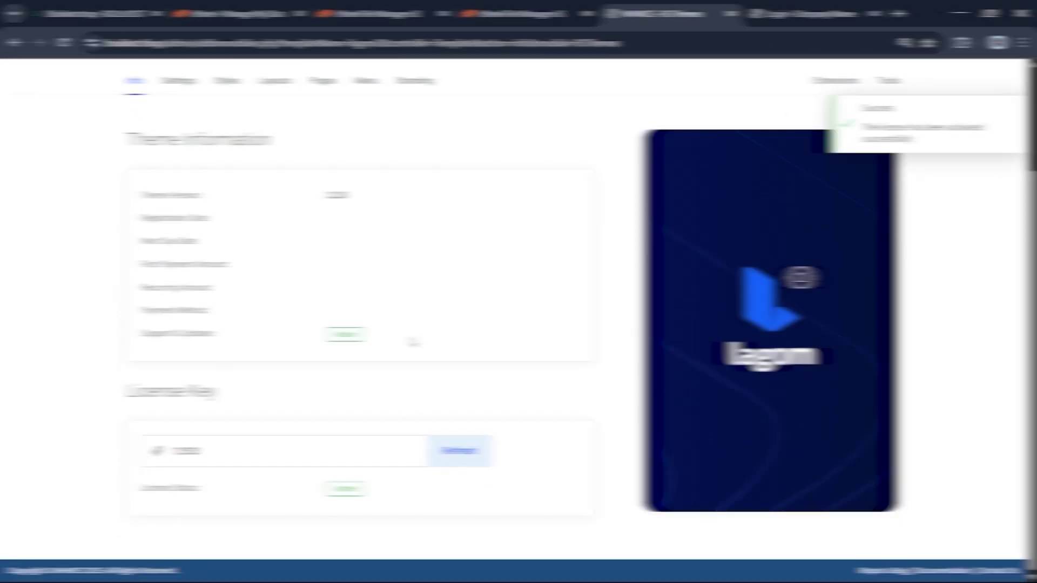
pyautogui.scroll(2, 413, 378)
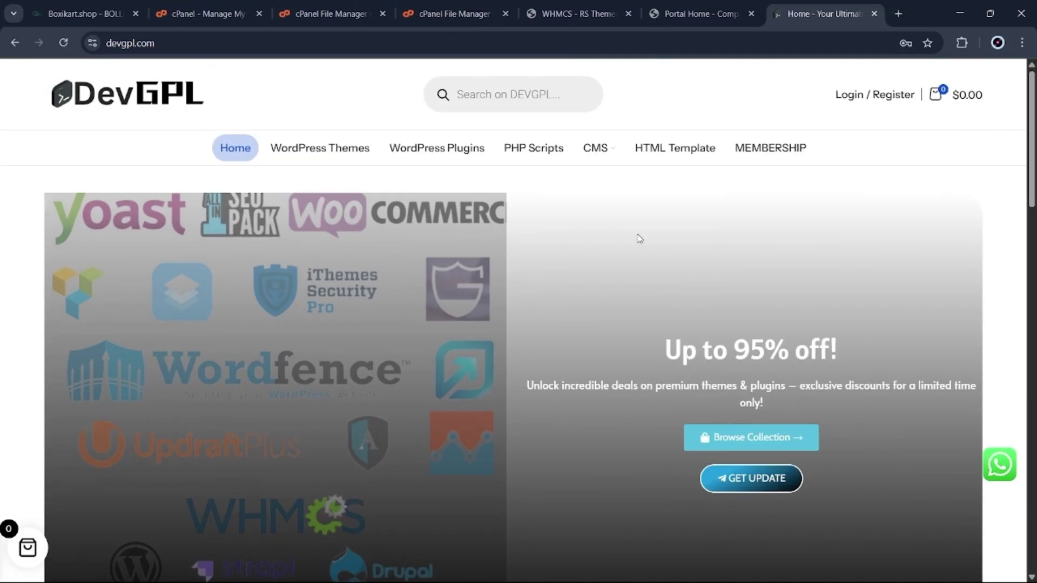
# Step: Look through the devgpl.com home page and open its Request Update page
pyautogui.scroll(-12, 639, 236)
pyautogui.scroll(-10, 638, 238)
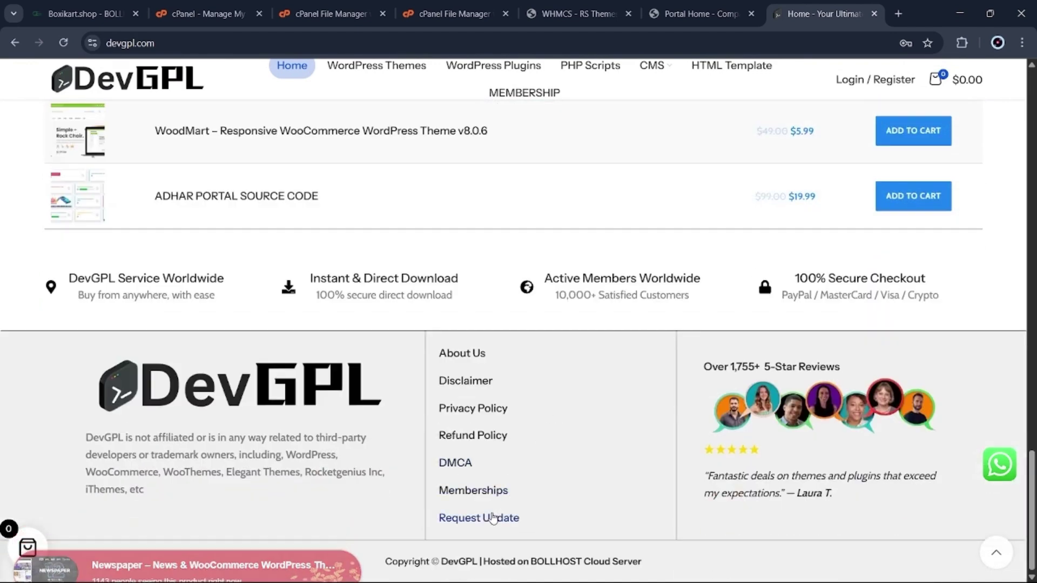
pyautogui.click(495, 518)
pyautogui.scroll(2, 419, 433)
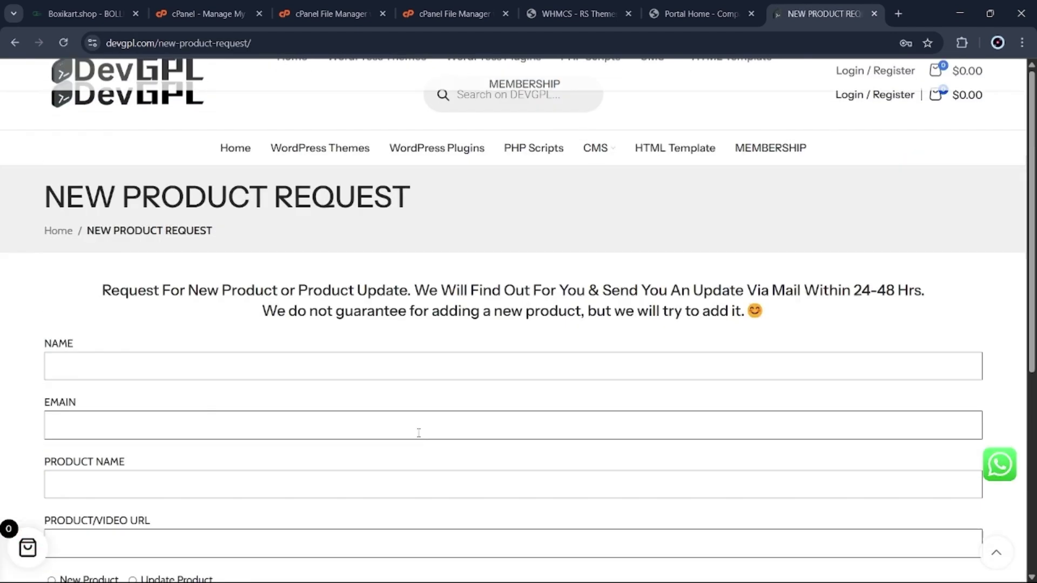
# Step: Open the Lagom Whmcs Template v2.2.8 Download product in DevGPL's WHMCS category and read its installation guide
pyautogui.moveTo(607, 155)
pyautogui.click(614, 182)
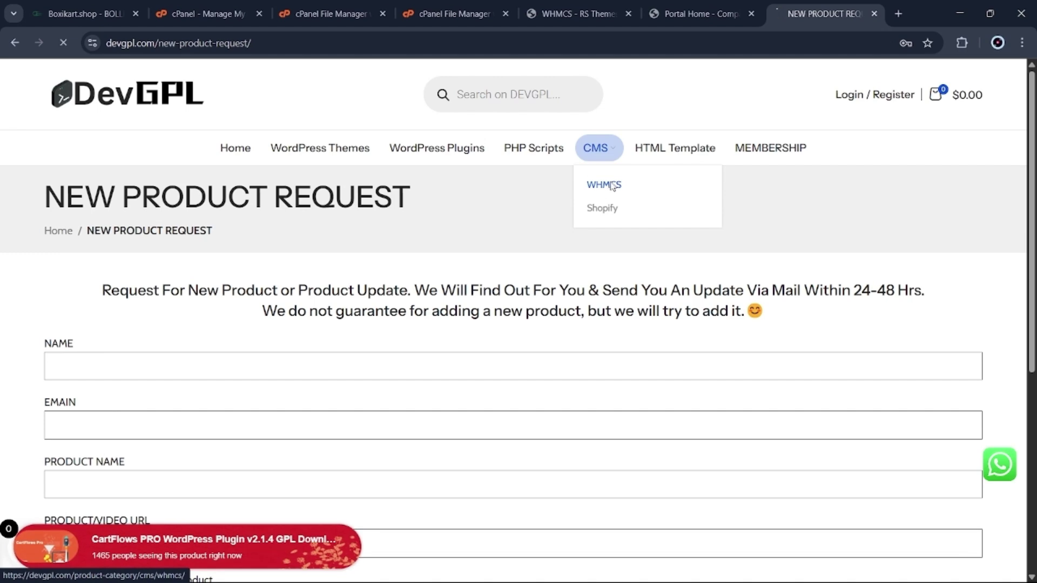
pyautogui.scroll(-2, 410, 383)
pyautogui.scroll(-1, 410, 384)
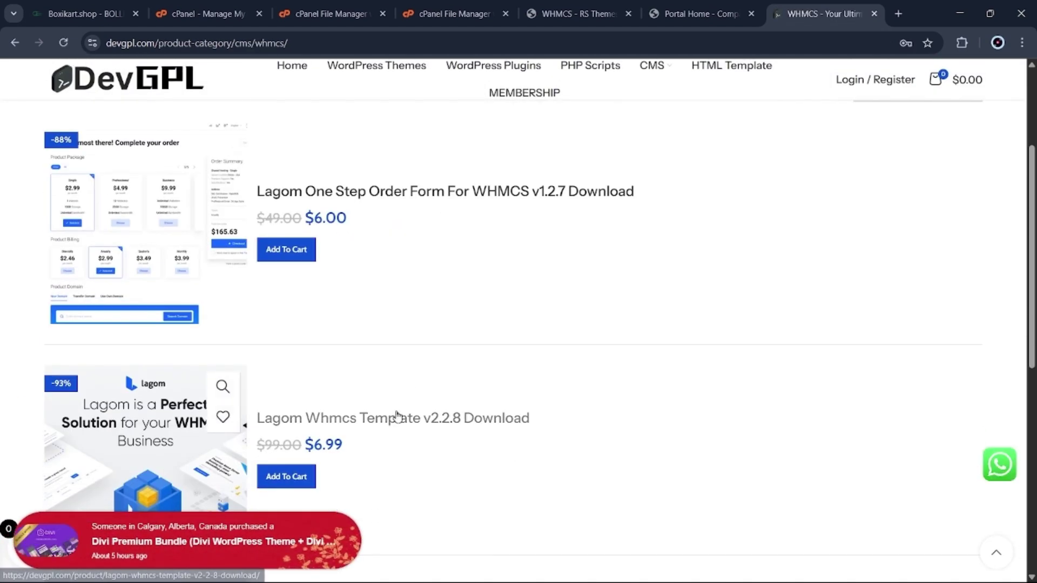
pyautogui.click(397, 416)
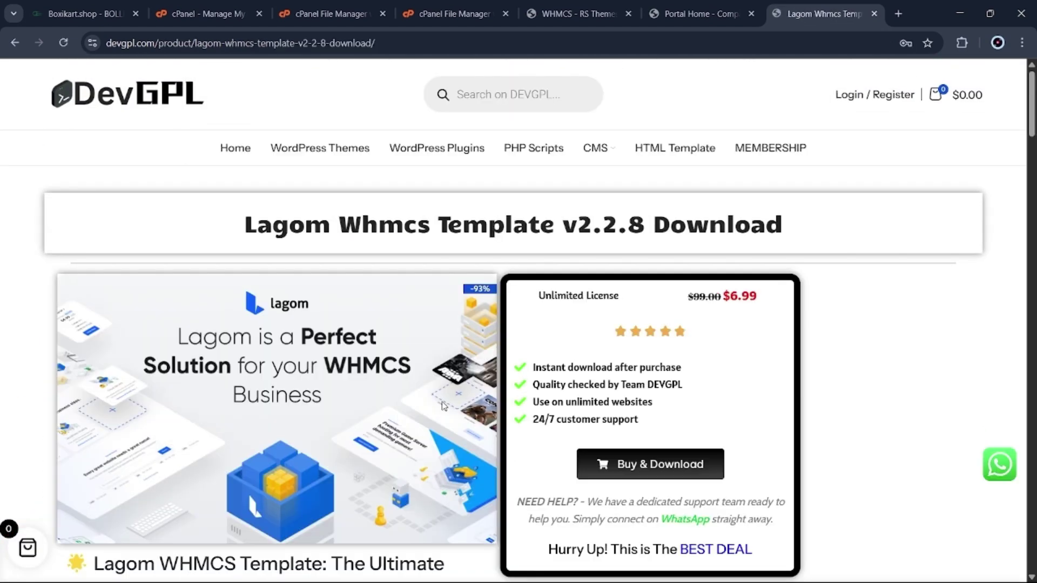
pyautogui.scroll(-20, 556, 387)
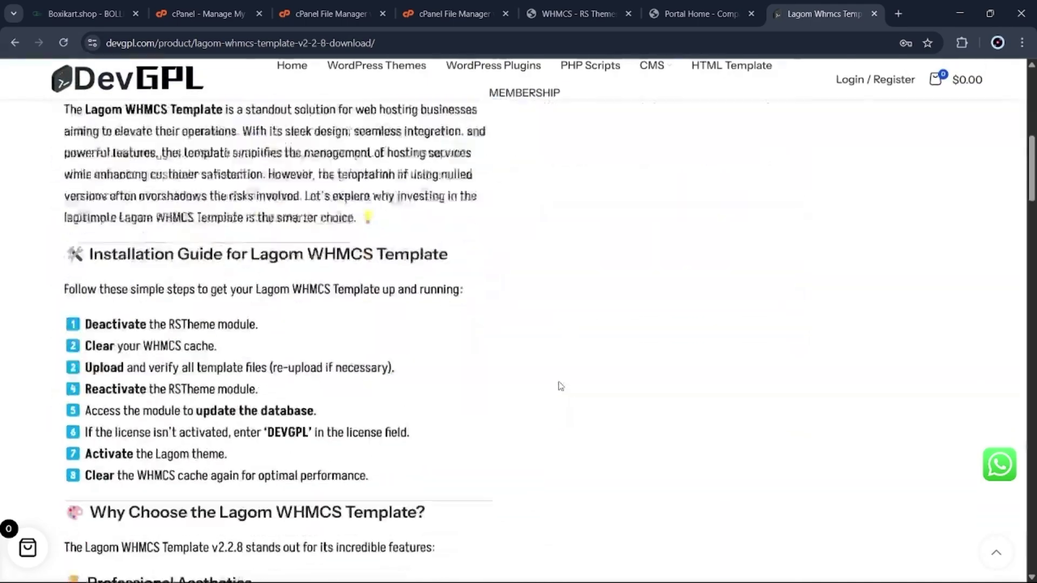
pyautogui.scroll(7, 548, 373)
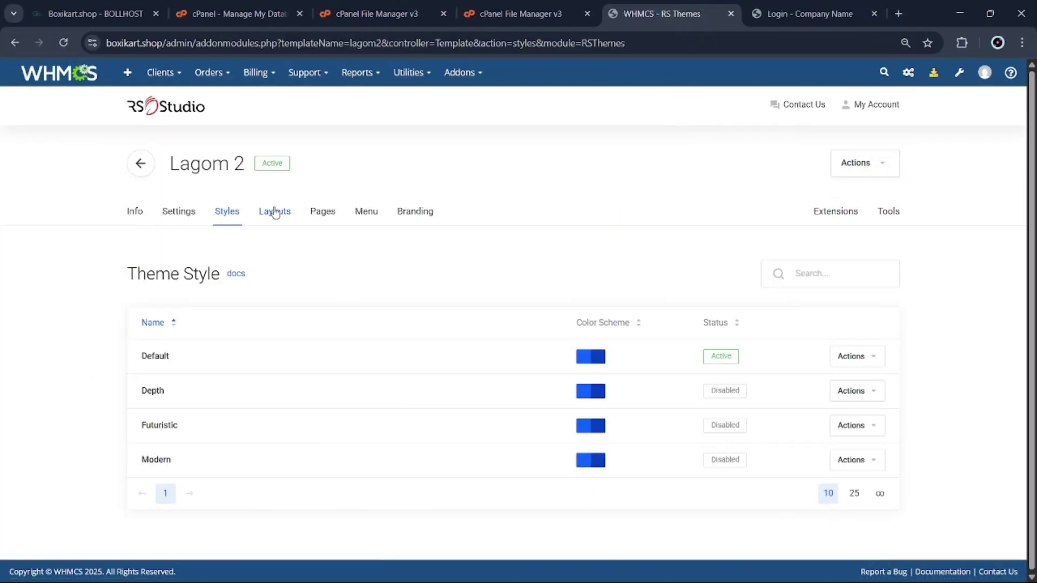
# Step: Set the Default style of Lagom 2 to the Purple color scheme, then save and confirm the change
pyautogui.click(859, 356)
pyautogui.click(861, 387)
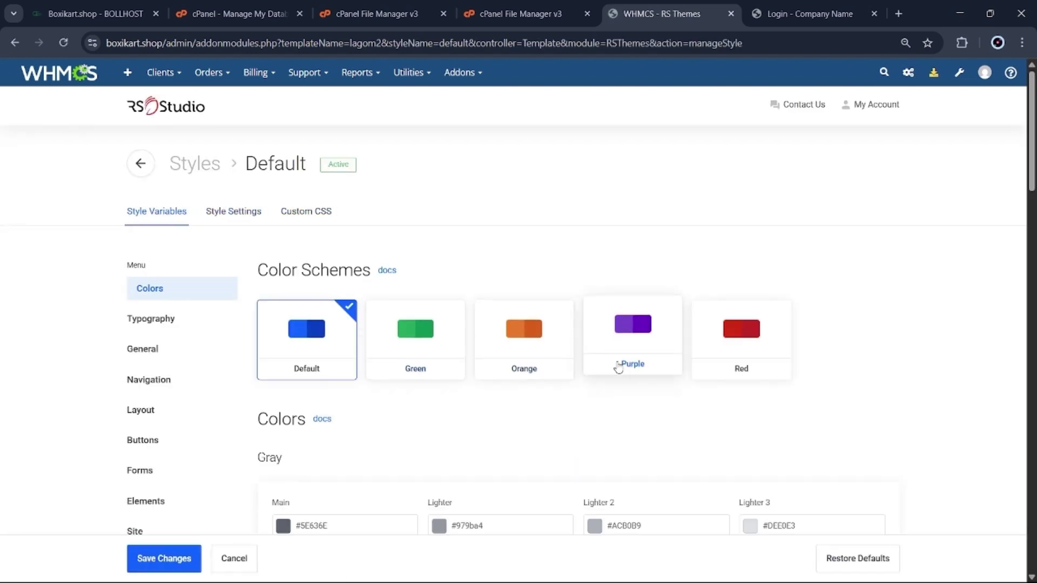
pyautogui.click(644, 355)
pyautogui.scroll(-4, 491, 367)
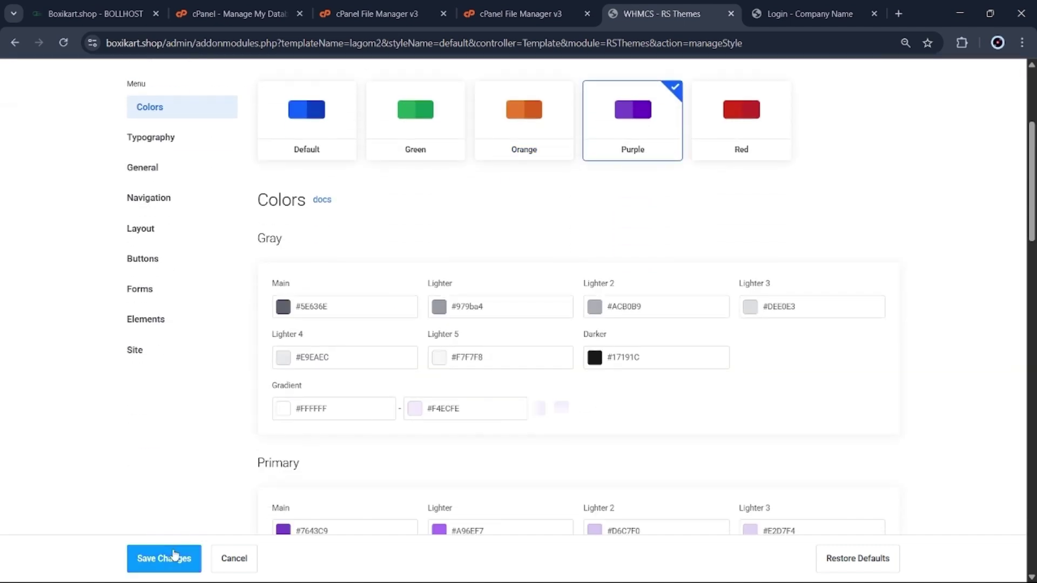
pyautogui.click(178, 558)
pyautogui.click(412, 353)
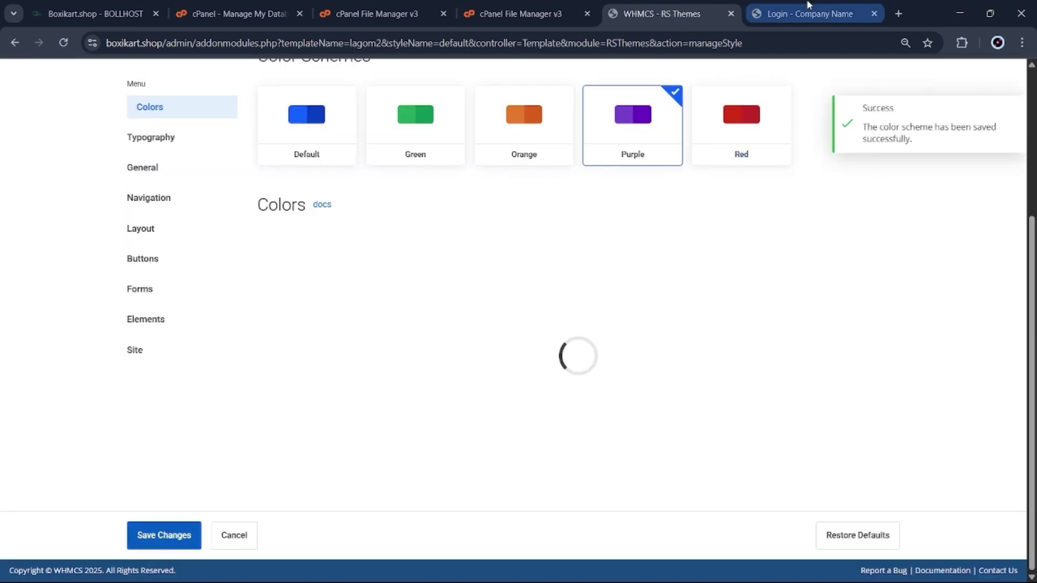
# Step: Check the color scheme on the boxikart.shop home page and return to the Default style's settings in WHMCS
pyautogui.click(810, 13)
pyautogui.click(174, 90)
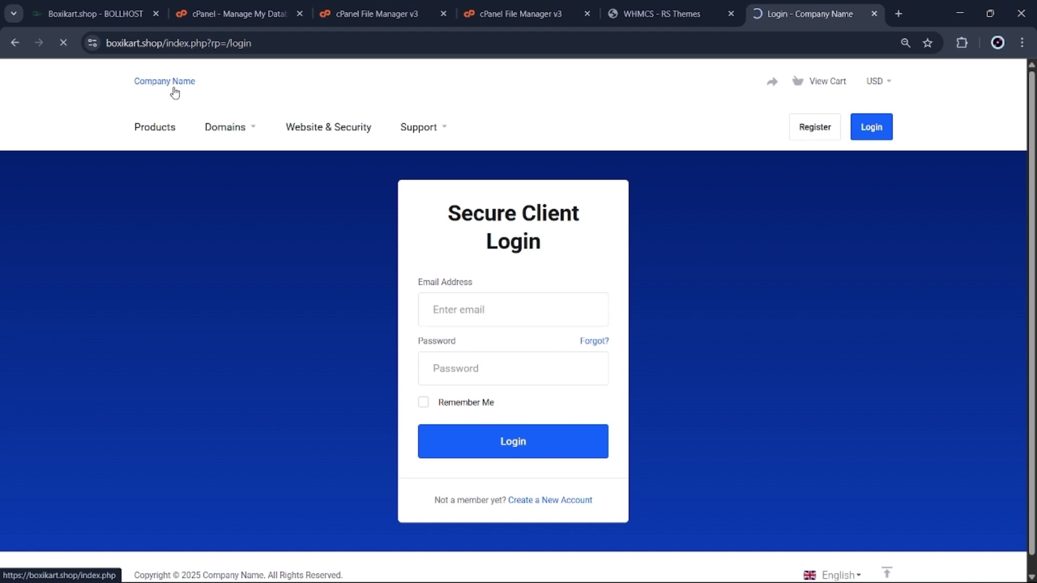
pyautogui.scroll(-5, 315, 273)
pyautogui.scroll(5, 315, 273)
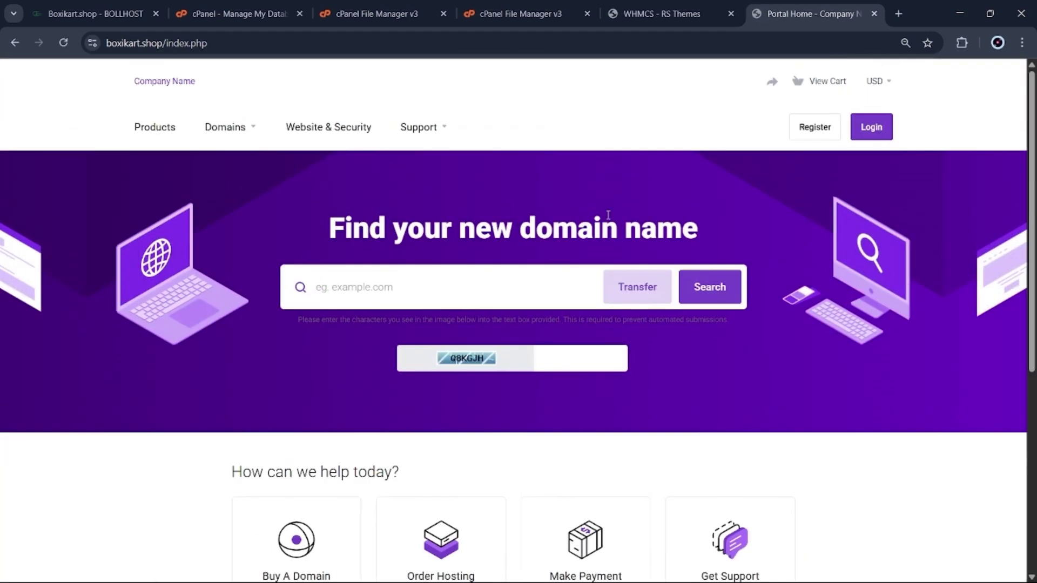
pyautogui.click(655, 14)
pyautogui.scroll(4, 513, 139)
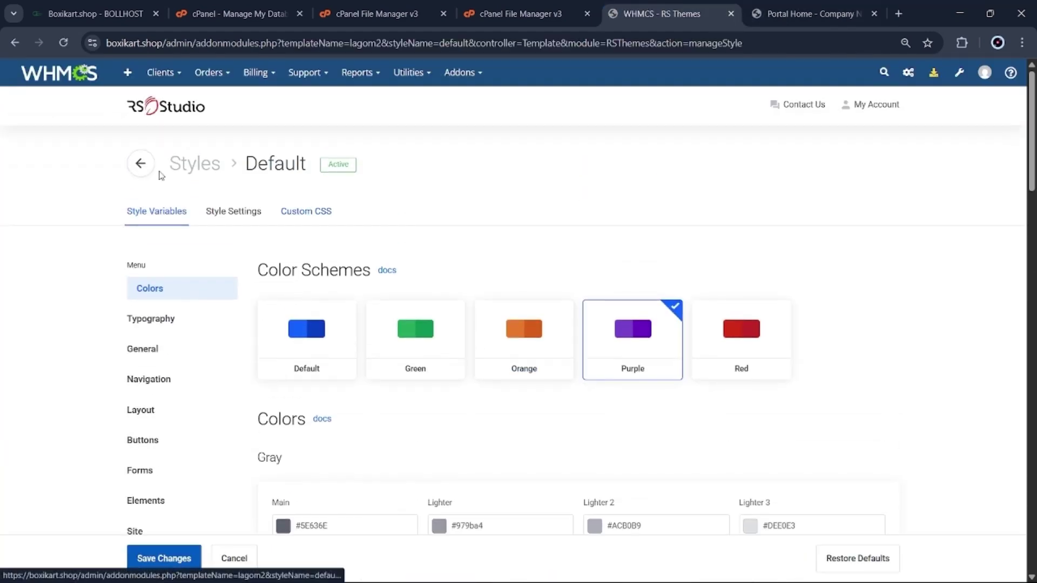